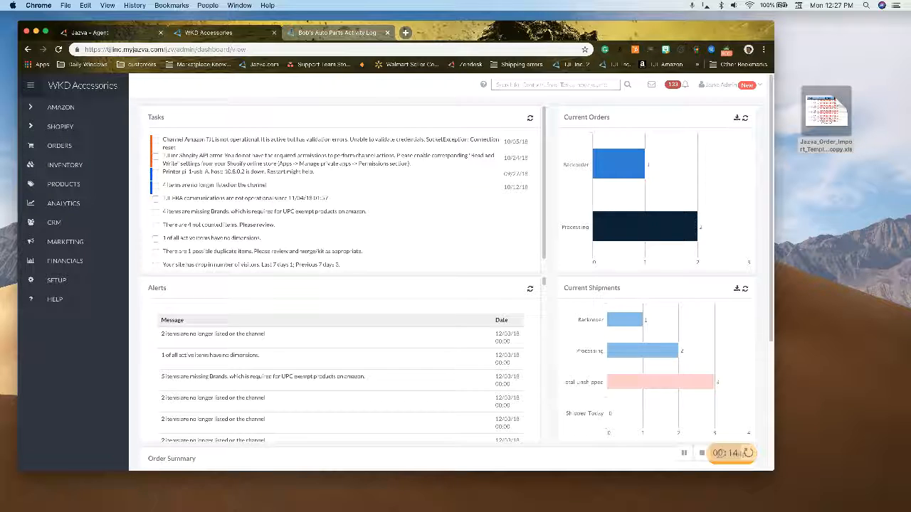
Open the Jazva_Order_Import_Template_2017_07_copy.xls file from the desktop and examine its shipping, billing and line item columns.
double_click(825, 112)
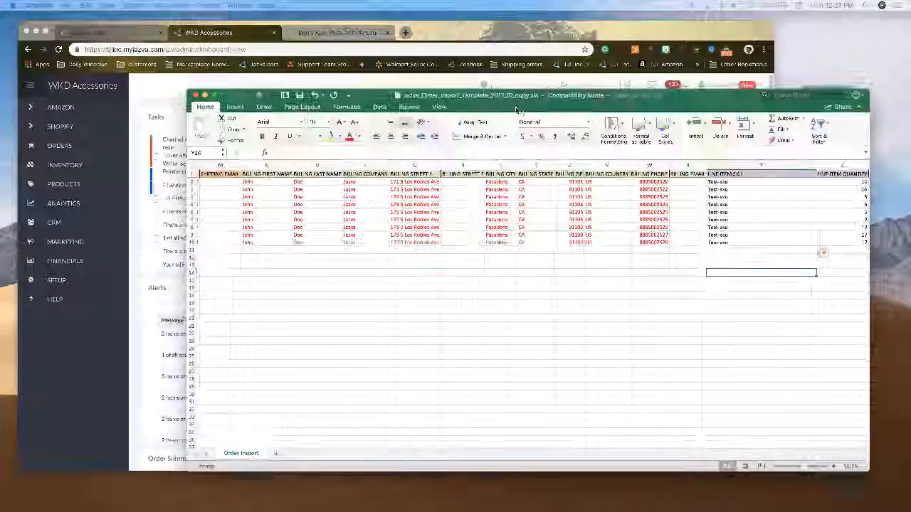
scroll(317, 238, "left", 10)
scroll(316, 239, "left", 5)
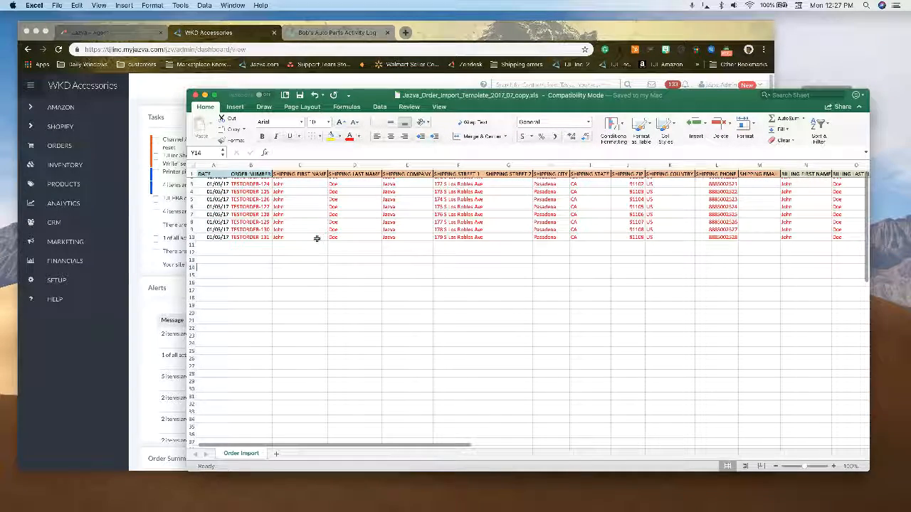
scroll(316, 238, "up", 1)
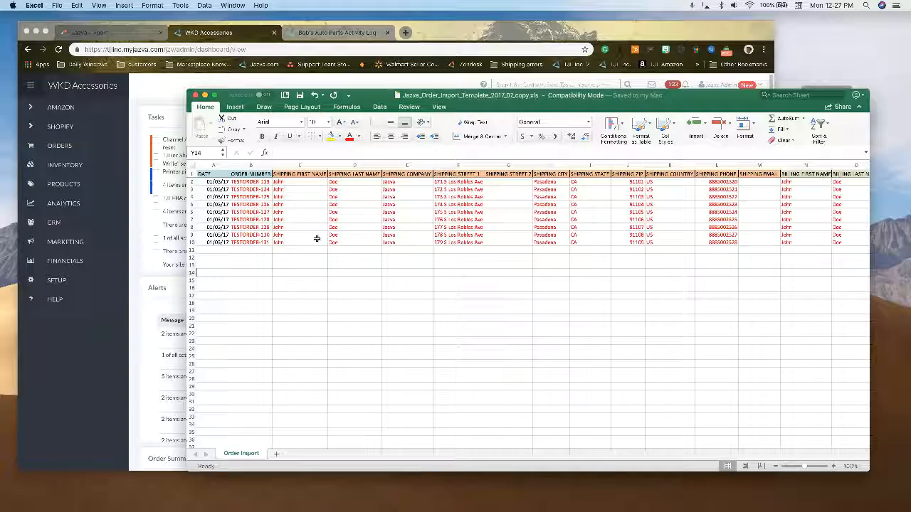
scroll(317, 238, "right", 4)
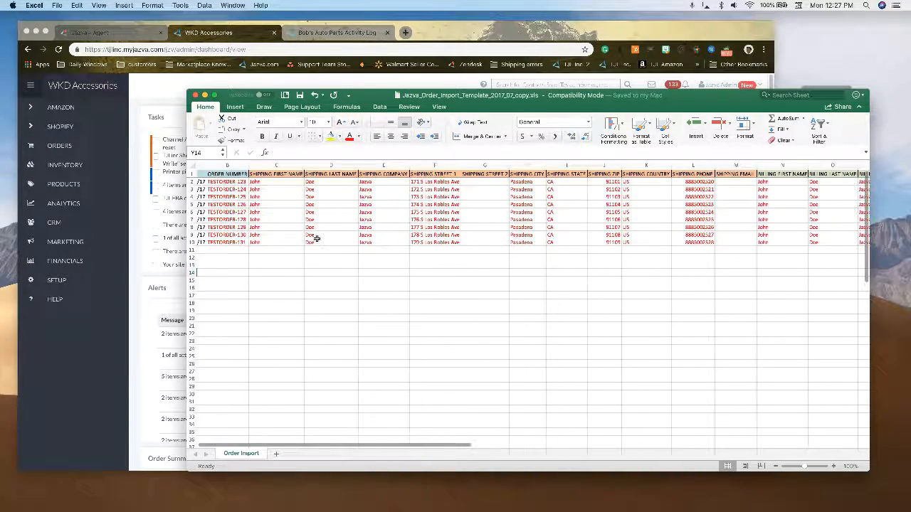
scroll(317, 239, "right", 6)
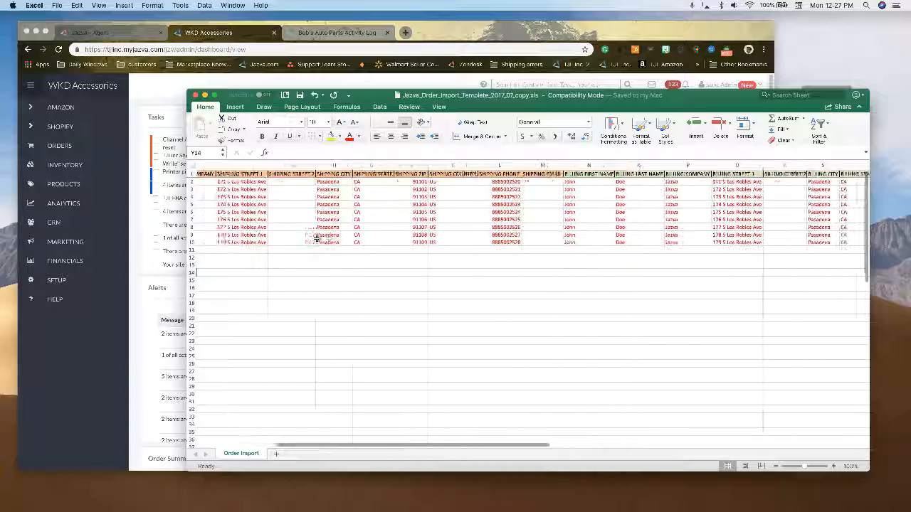
scroll(316, 238, "right", 6)
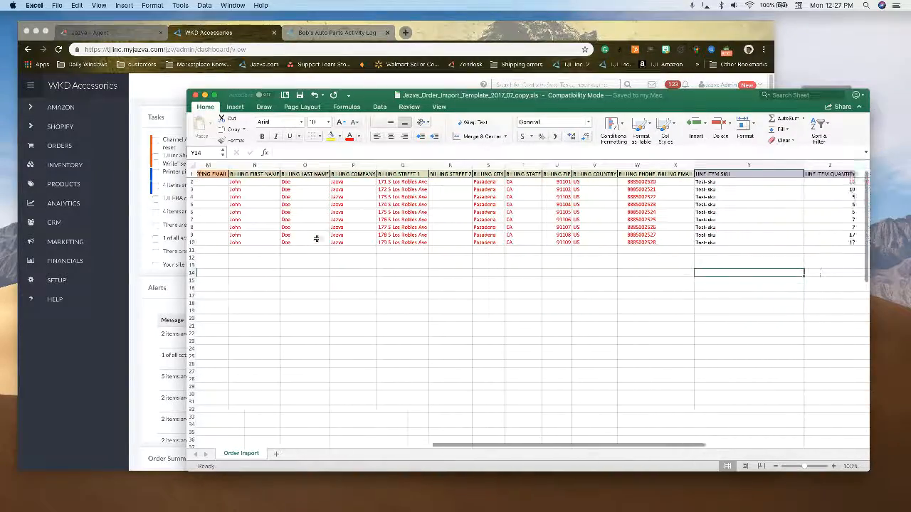
scroll(317, 238, "right", 3)
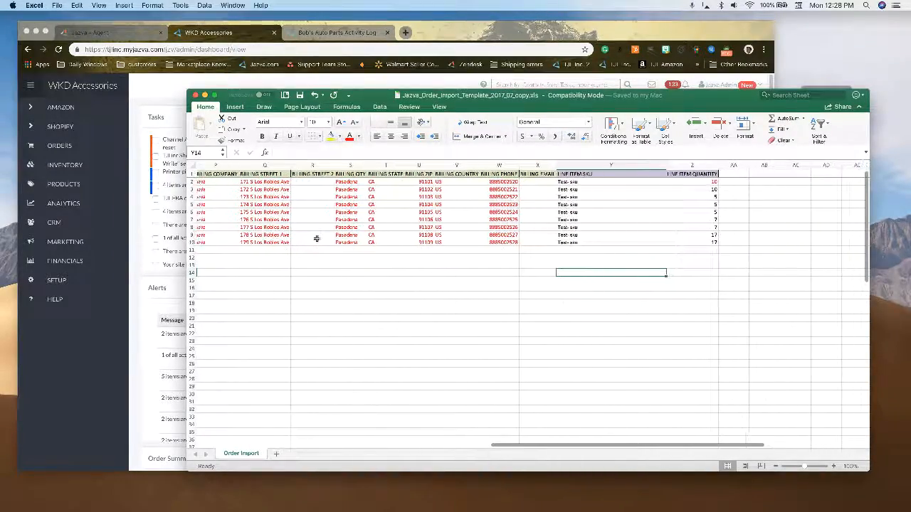
scroll(316, 238, "left", 3)
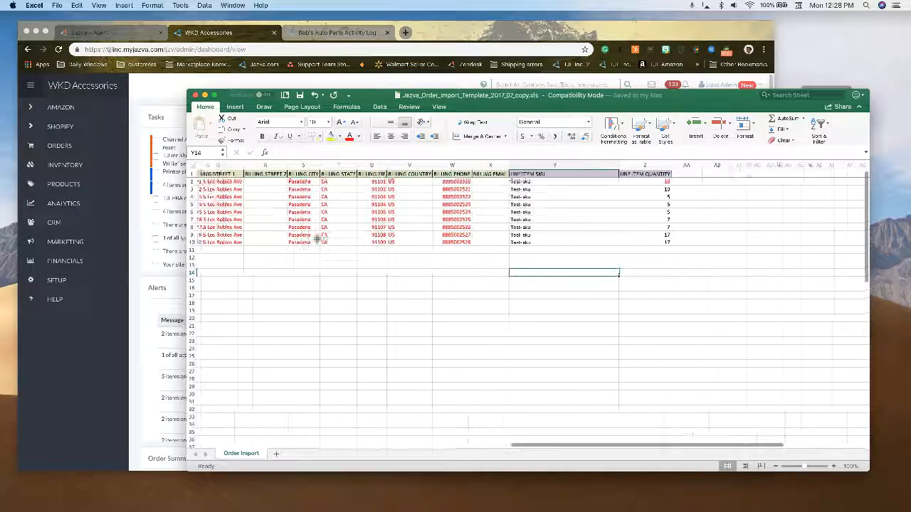
scroll(317, 238, "left", 3)
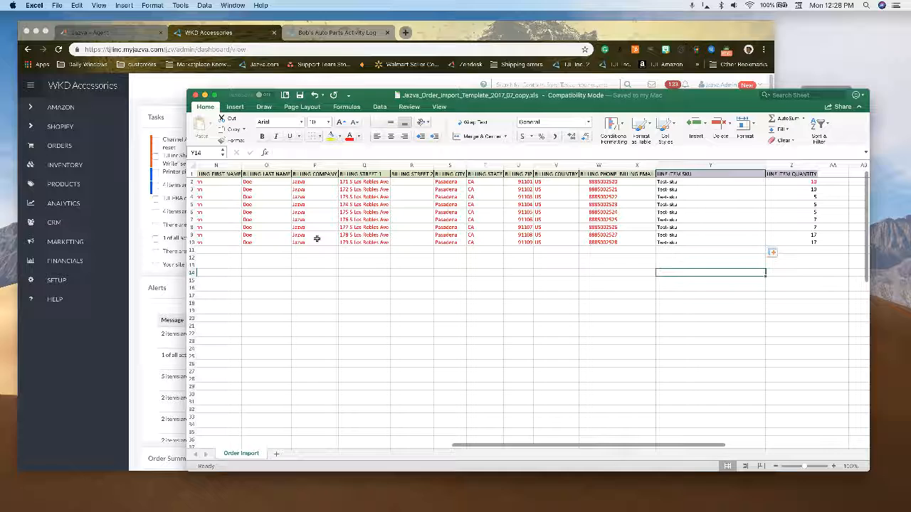
scroll(317, 238, "left", 3)
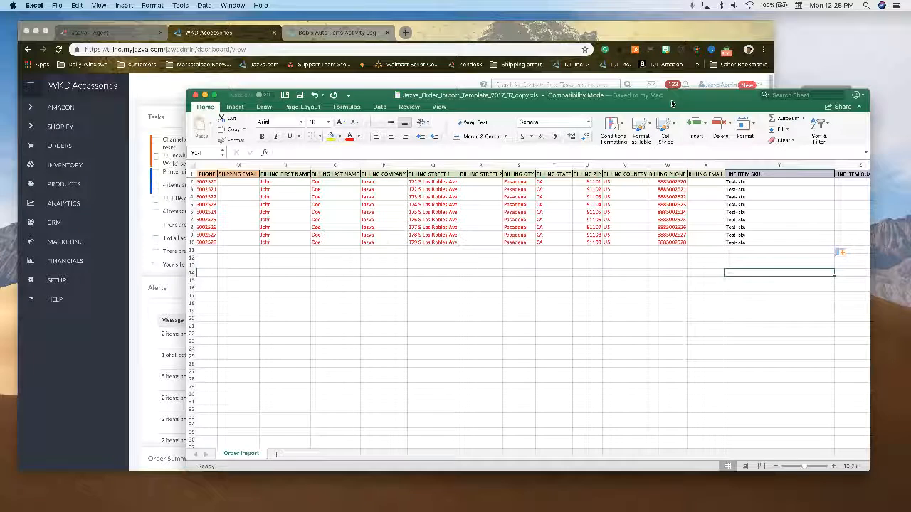
left_click_drag(674, 100, 910, 80)
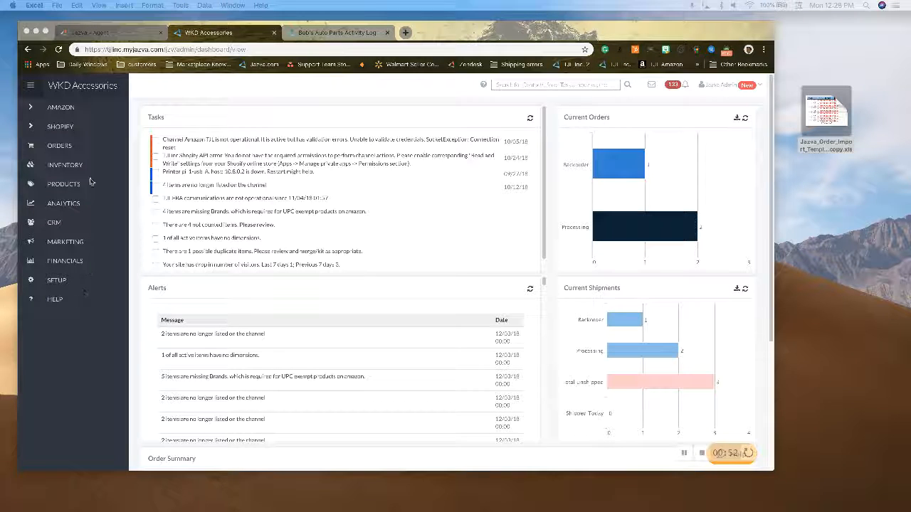
Go to the order import list in the Orders section and open the Order Import channel.
left_click(60, 146)
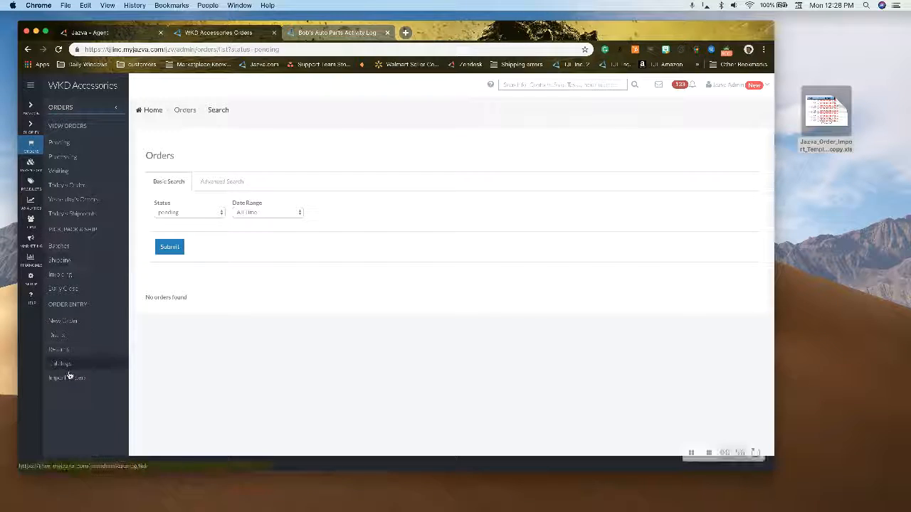
left_click(68, 378)
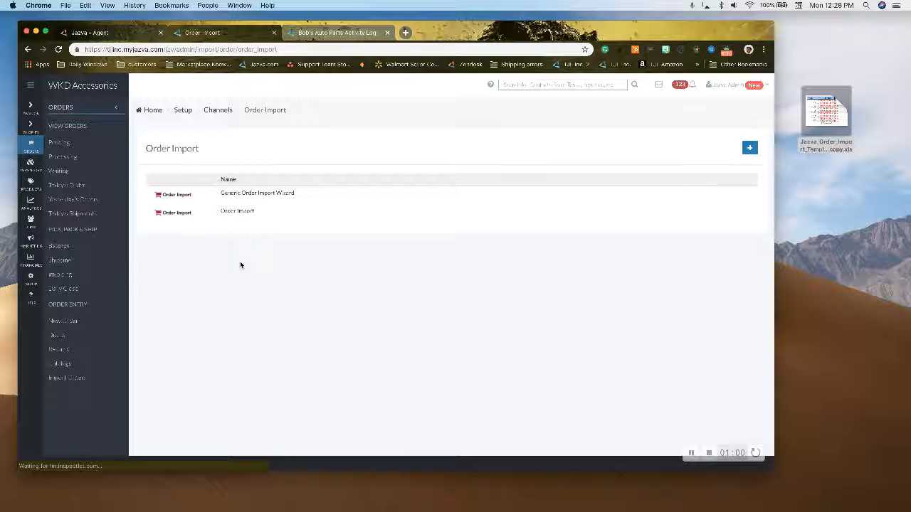
left_click(238, 212)
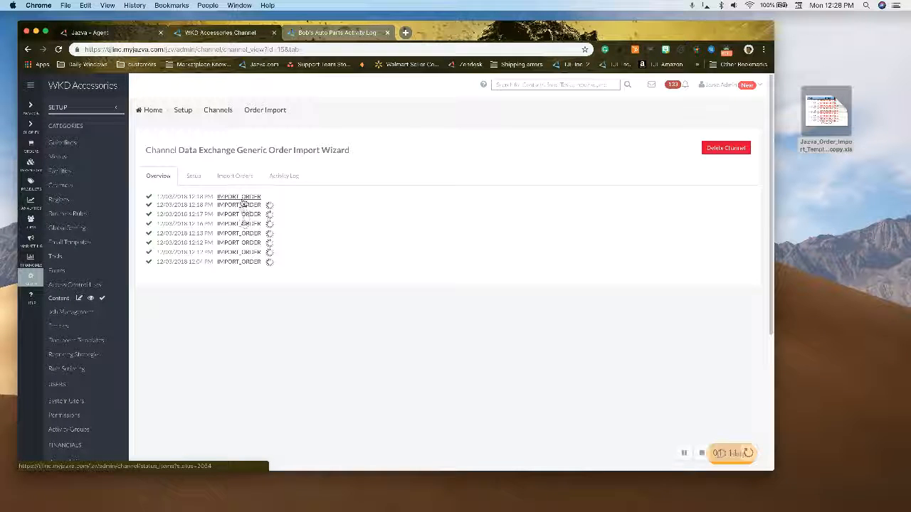
View the channel's most recent IMPORT_ORDER entry, return to the overview and check the channel's setup details.
left_click(245, 197)
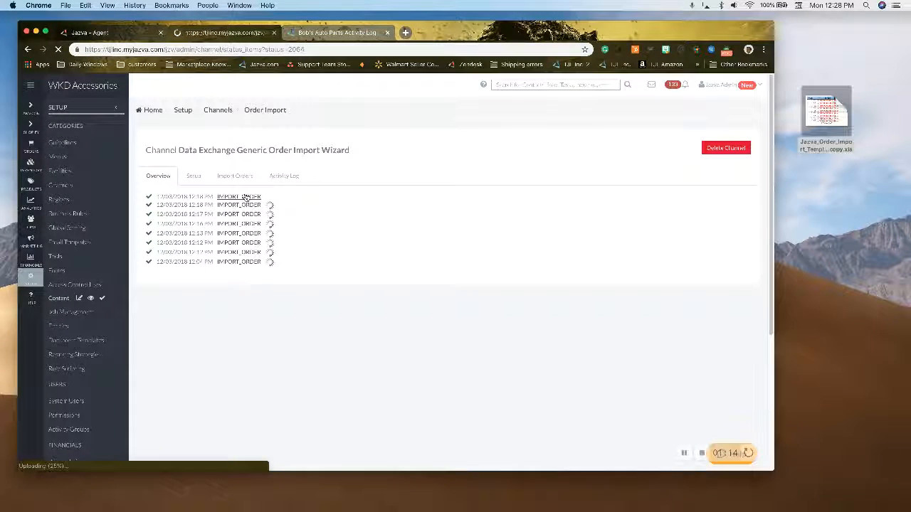
right_click(309, 220)
left_click(322, 226)
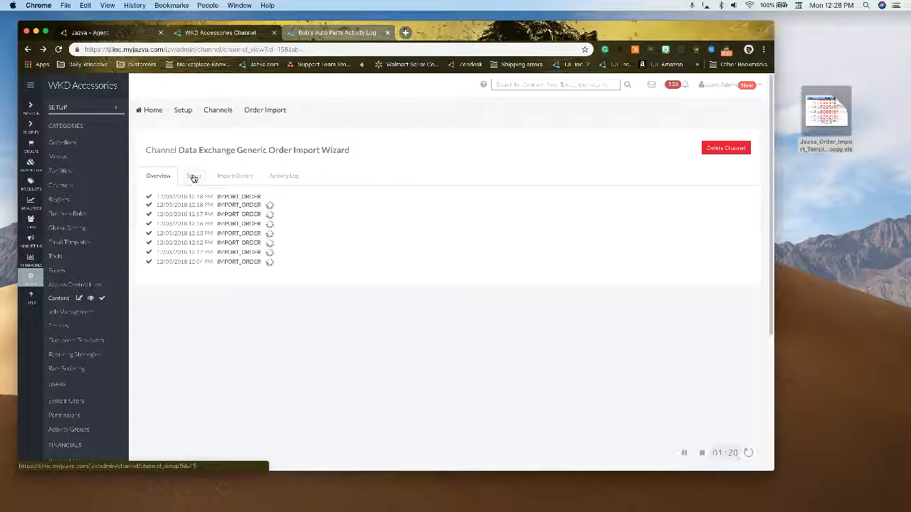
left_click(193, 177)
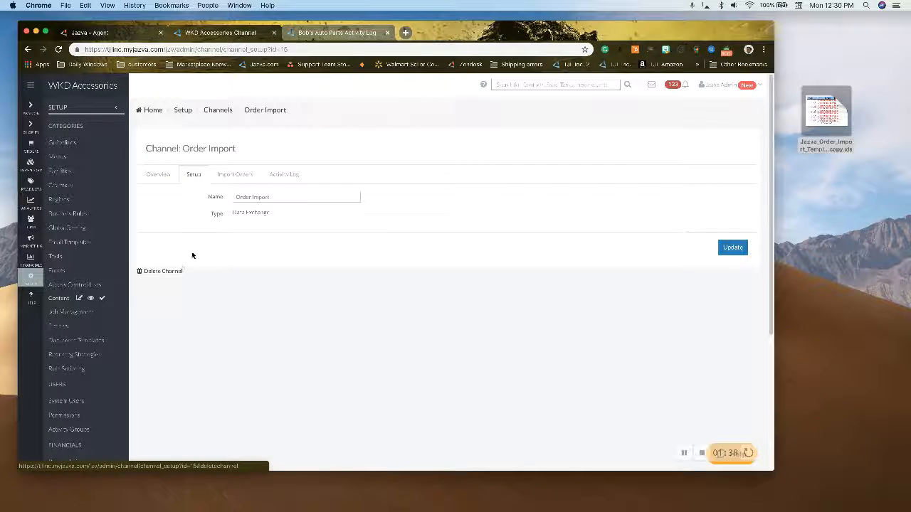
Look at the channel's Import Orders form and at the marketplace channels in the Channels list.
left_click(229, 176)
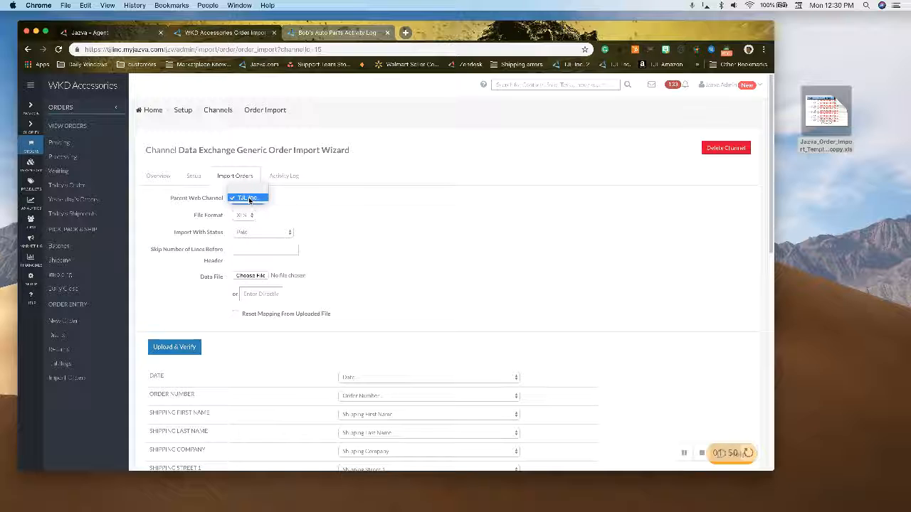
left_click(217, 110)
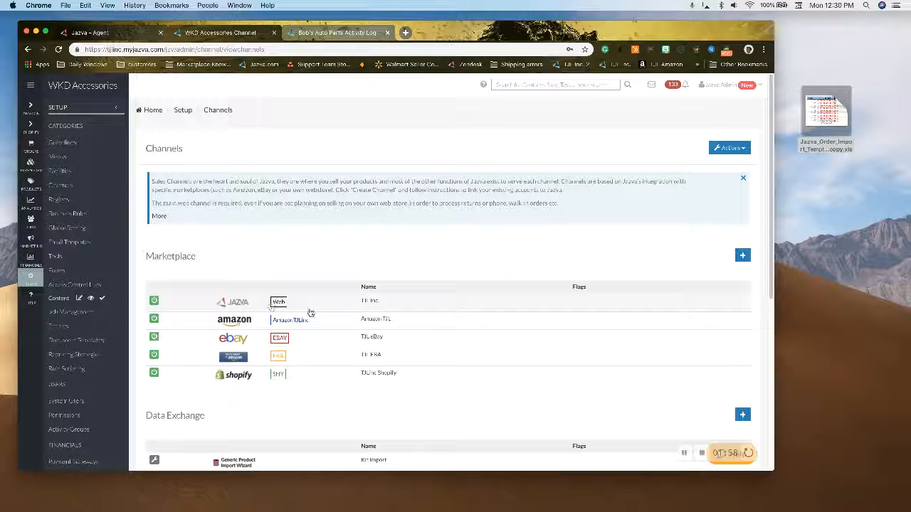
scroll(303, 312, "down", 1)
scroll(303, 312, "up", 1)
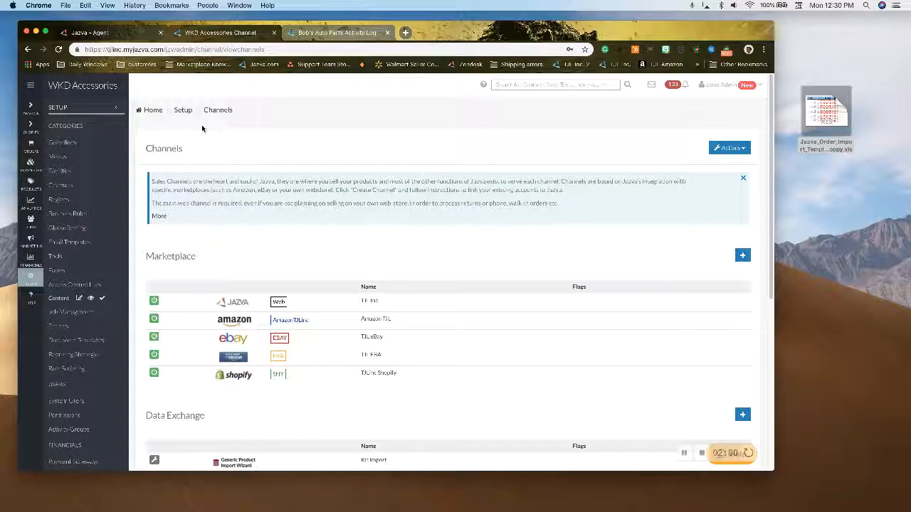
scroll(282, 389, "down", 1)
scroll(282, 389, "up", 1)
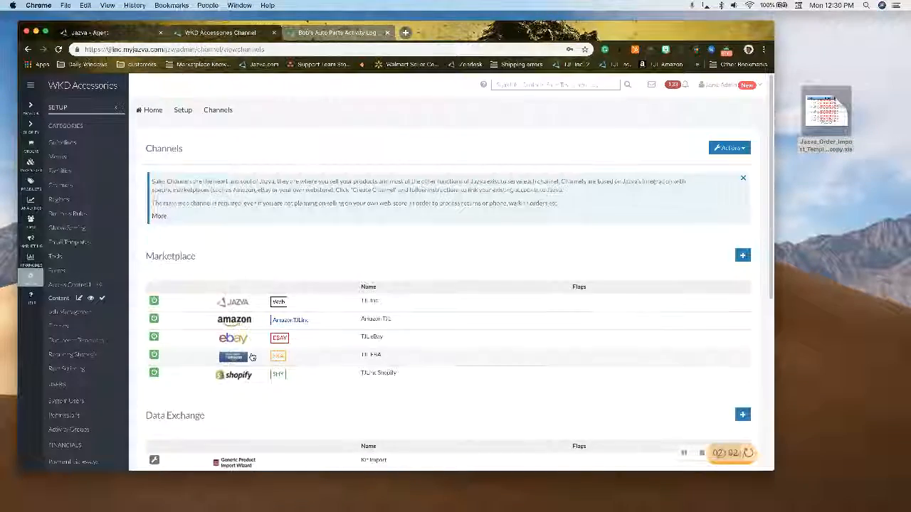
Open the Import Orders form of the Order Import channel listed under Data Exchange.
scroll(297, 356, "down", 3)
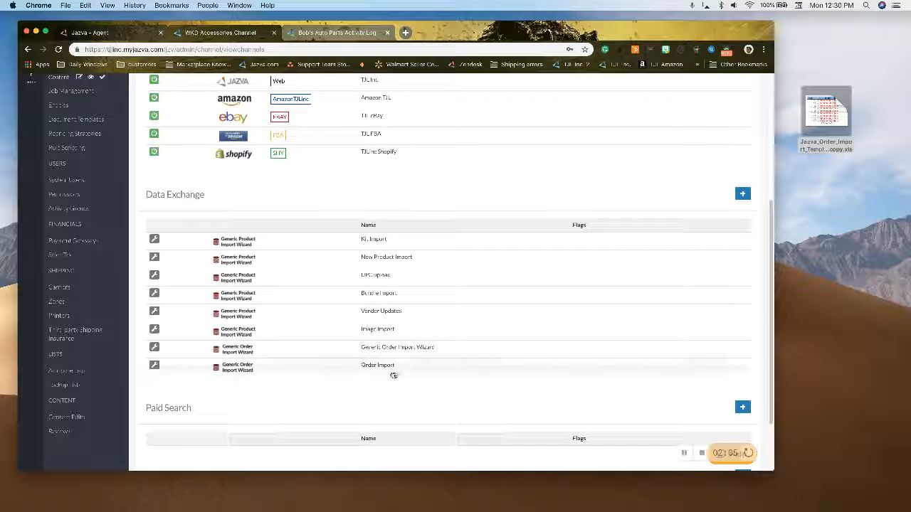
left_click(375, 367)
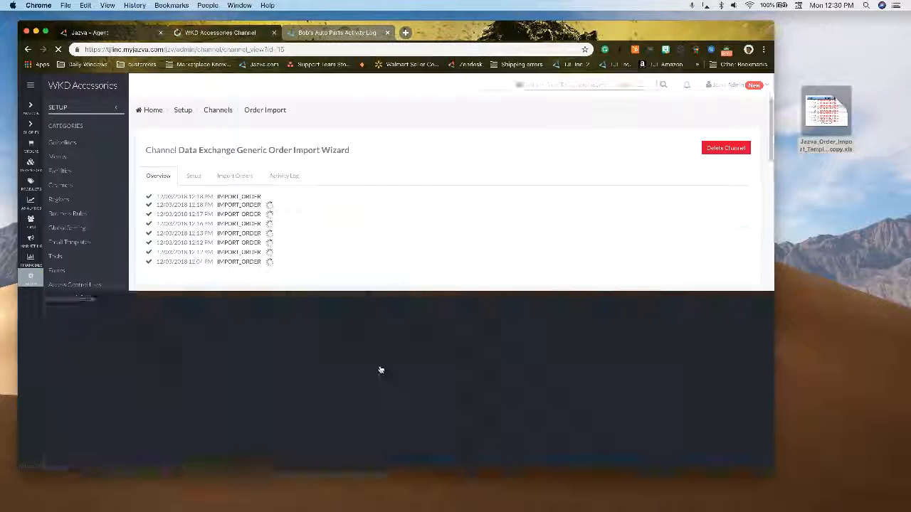
left_click(238, 176)
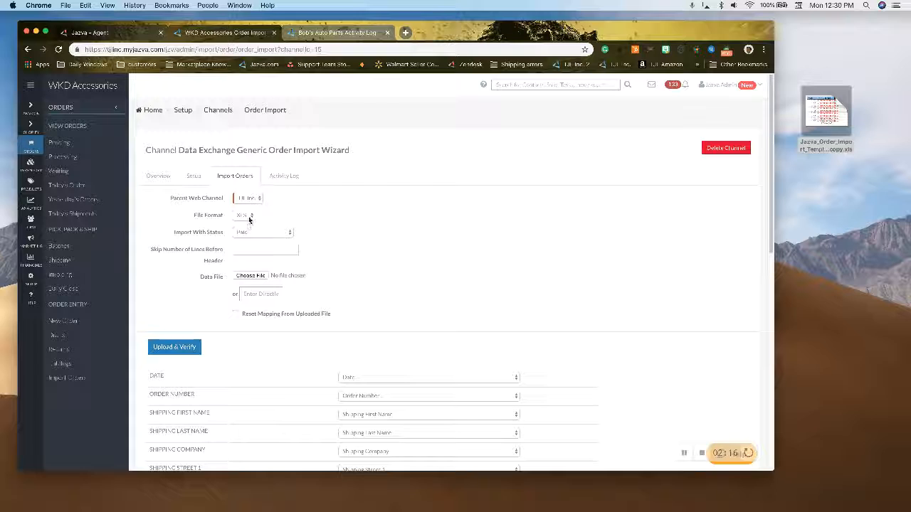
Set the import file format to XLS and the import status to Paid.
left_click(246, 215)
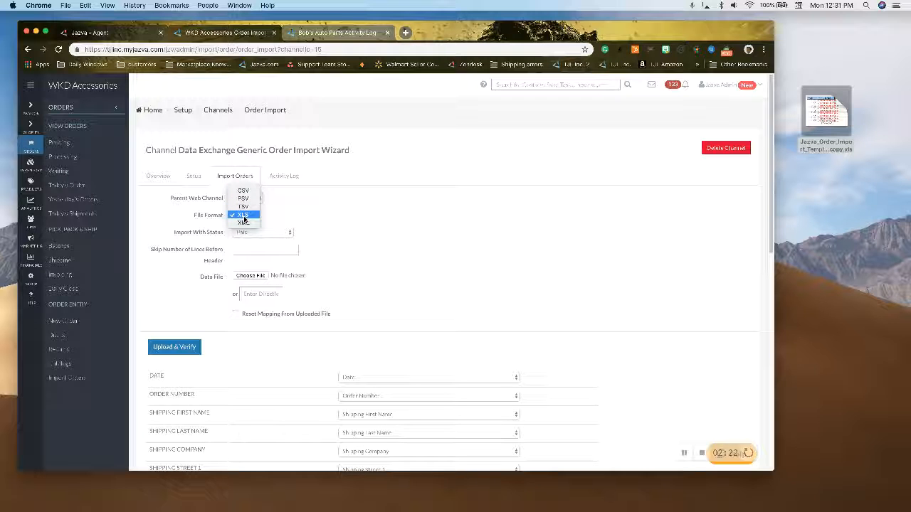
left_click(243, 216)
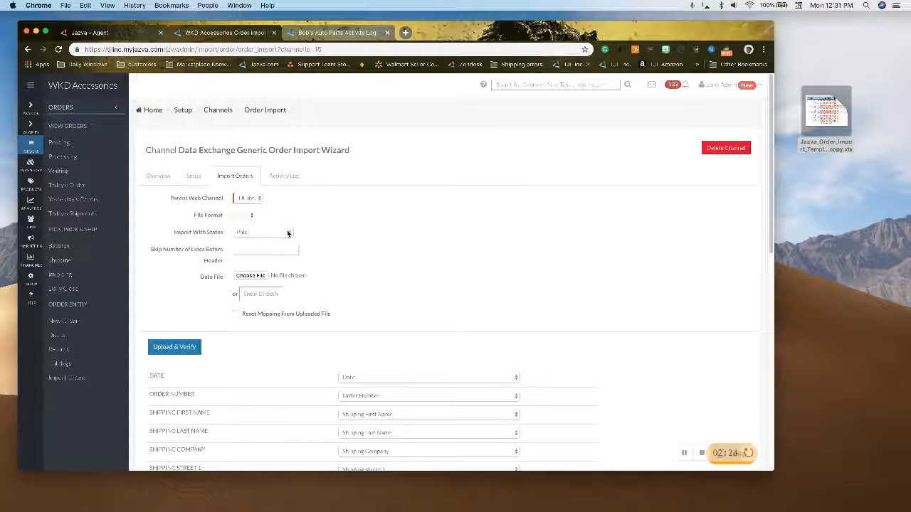
left_click(288, 233)
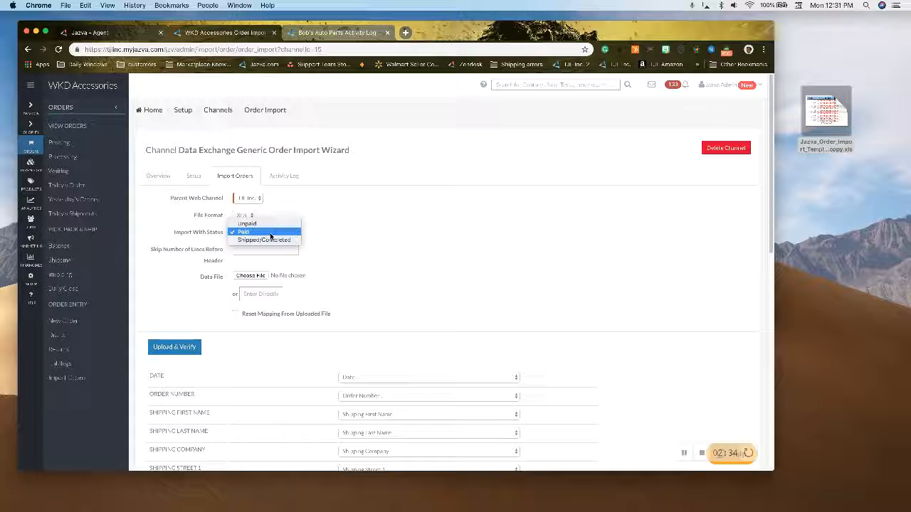
left_click(272, 232)
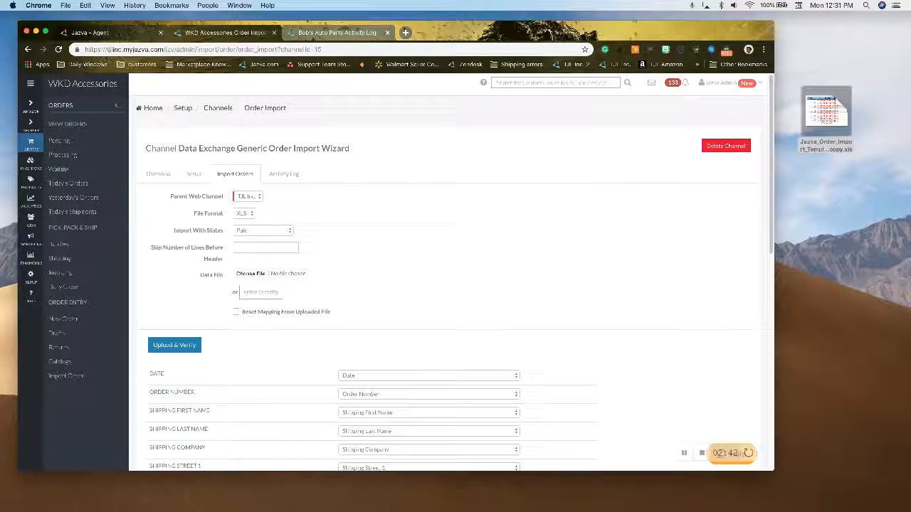
Check the header row in the template spreadsheet and set the number of lines to skip before the header to 0.
double_click(825, 114)
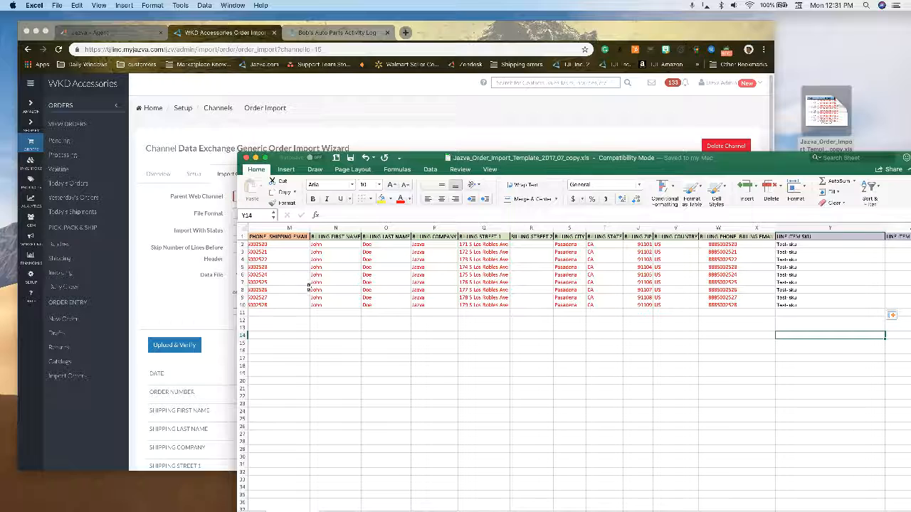
left_click_drag(420, 160, 910, 107)
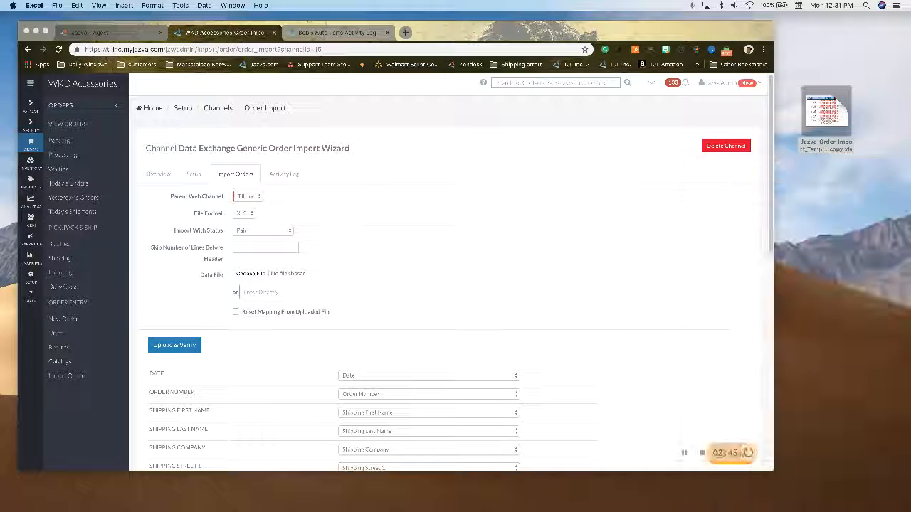
left_click(253, 251)
type("0")
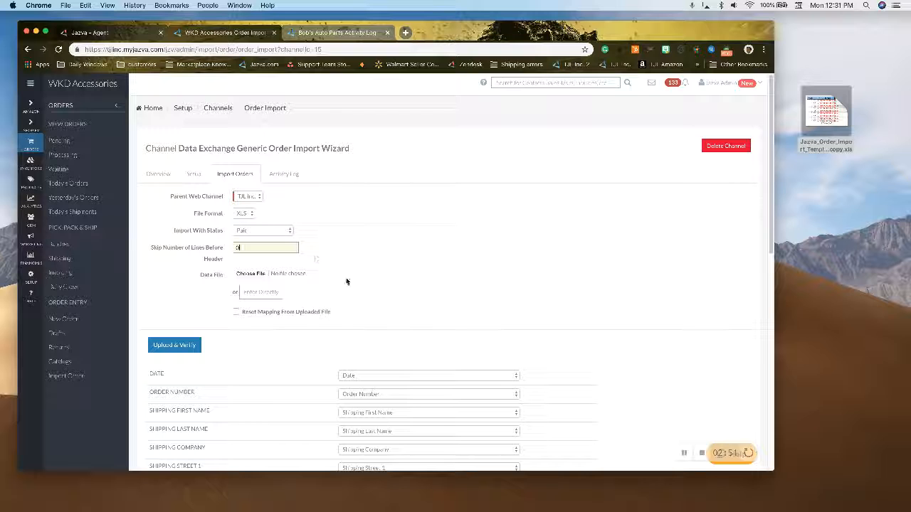
Attach Jazva_Order_Import_Template_2017_07_copy.xls from the desktop as the data file and look over the column mapping.
left_click(257, 274)
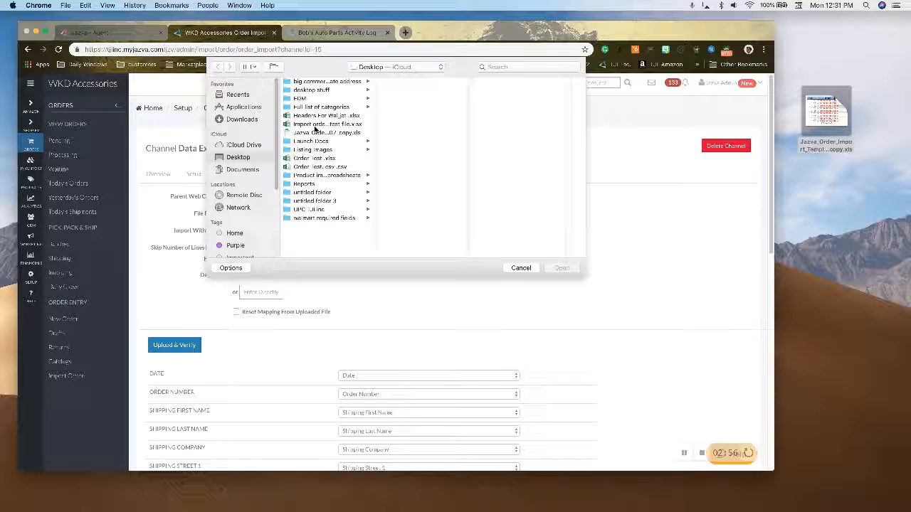
left_click(311, 135)
left_click(562, 267)
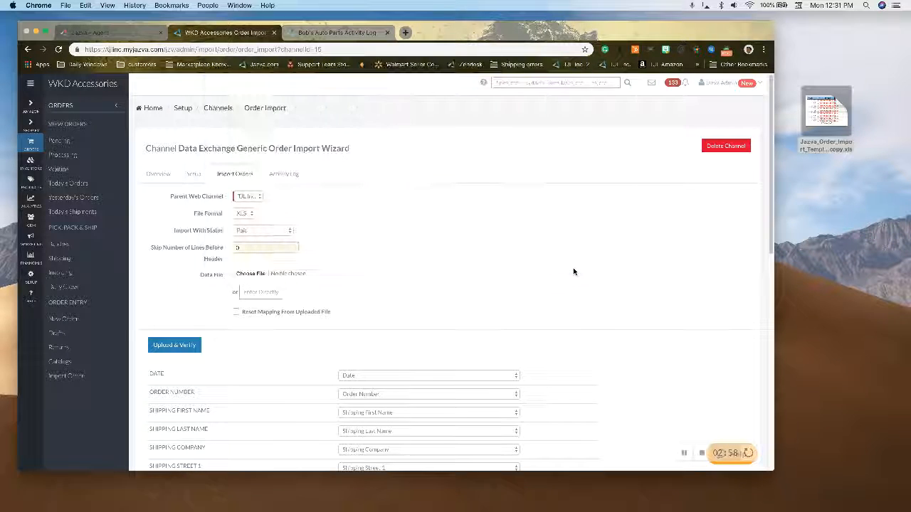
scroll(249, 321, "down", 3)
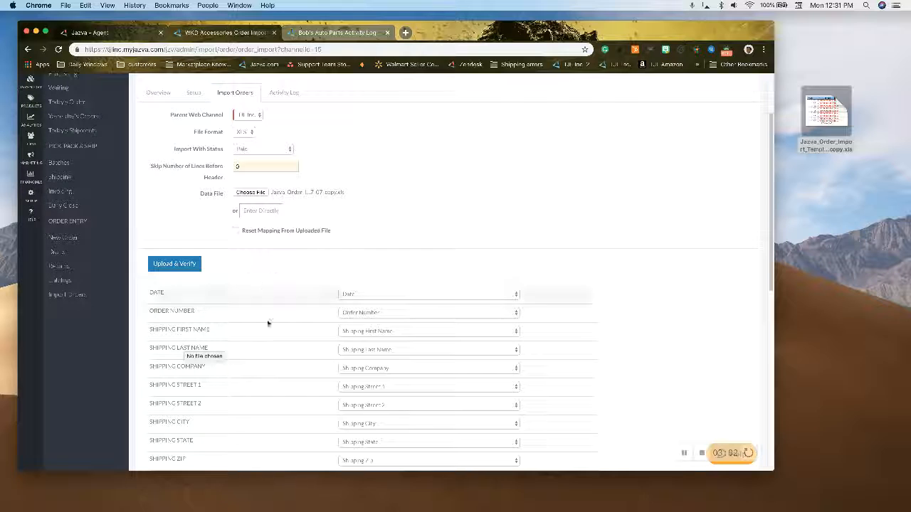
scroll(344, 367, "down", 1)
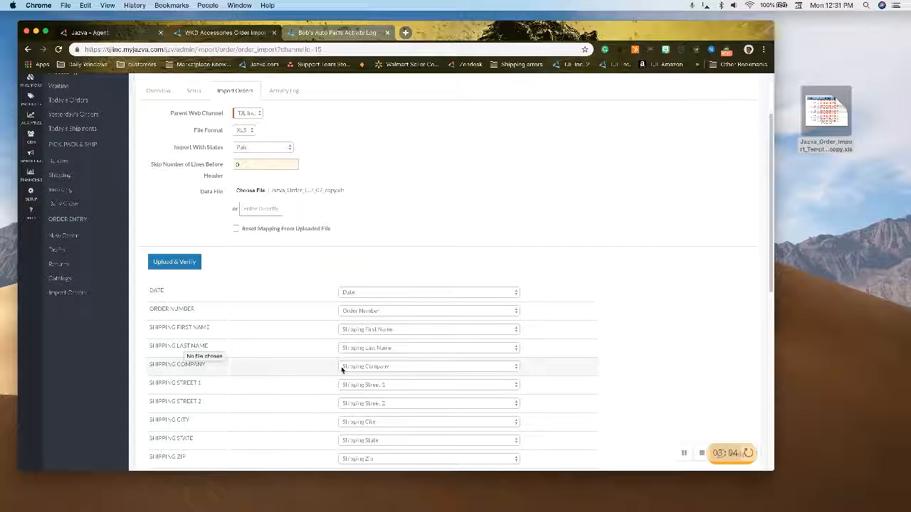
left_click(236, 229)
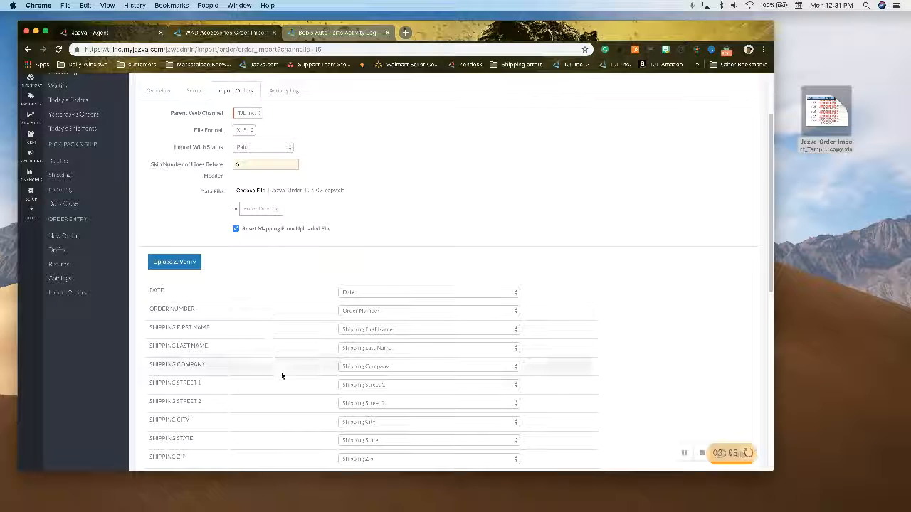
scroll(280, 372, "down", 10)
scroll(268, 399, "up", 1)
scroll(293, 369, "down", 1)
scroll(289, 330, "up", 8)
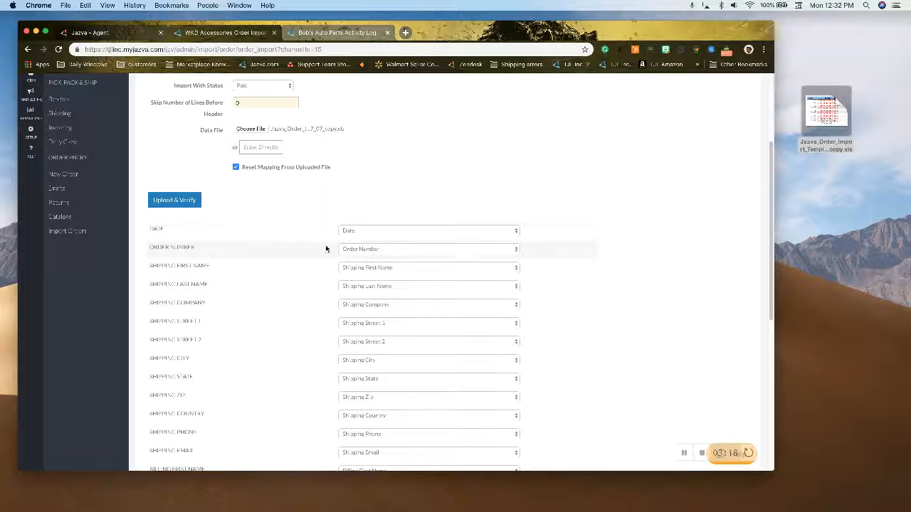
left_click(236, 167)
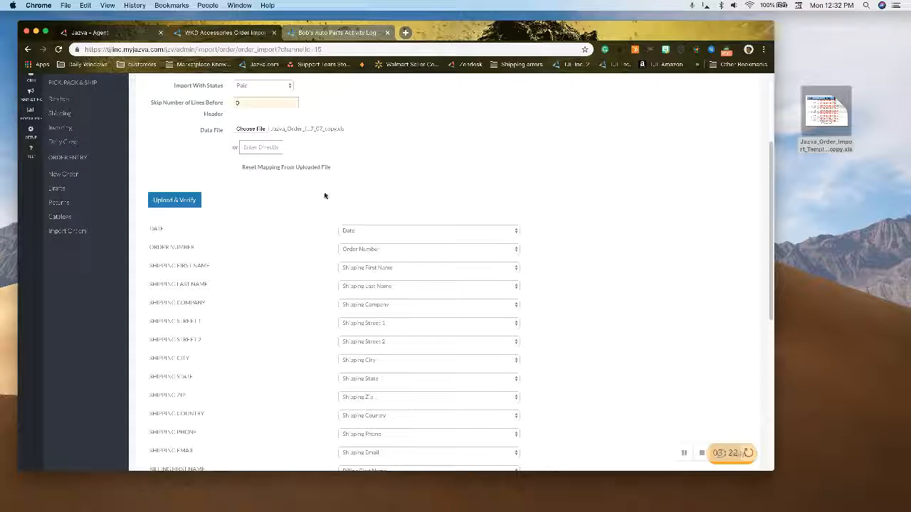
Upload and verify the attached order file using the existing column mapping.
scroll(254, 268, "up", 2)
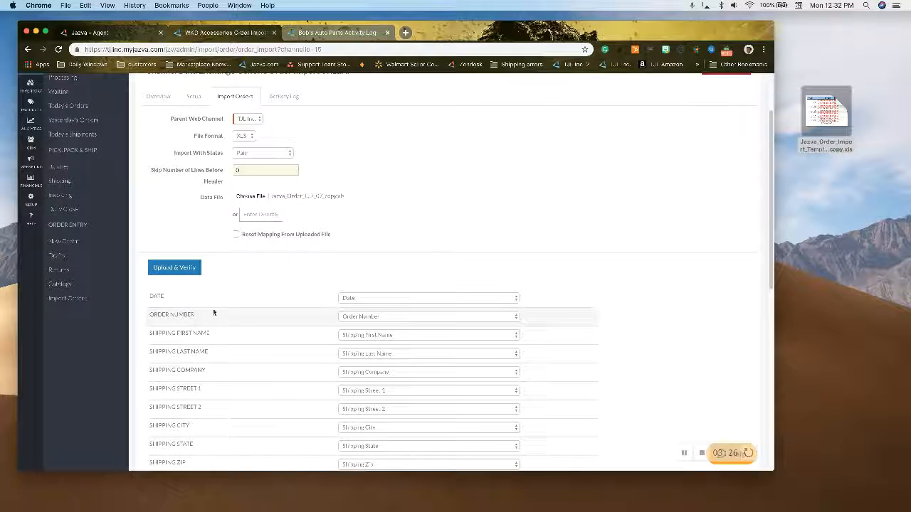
left_click(191, 270)
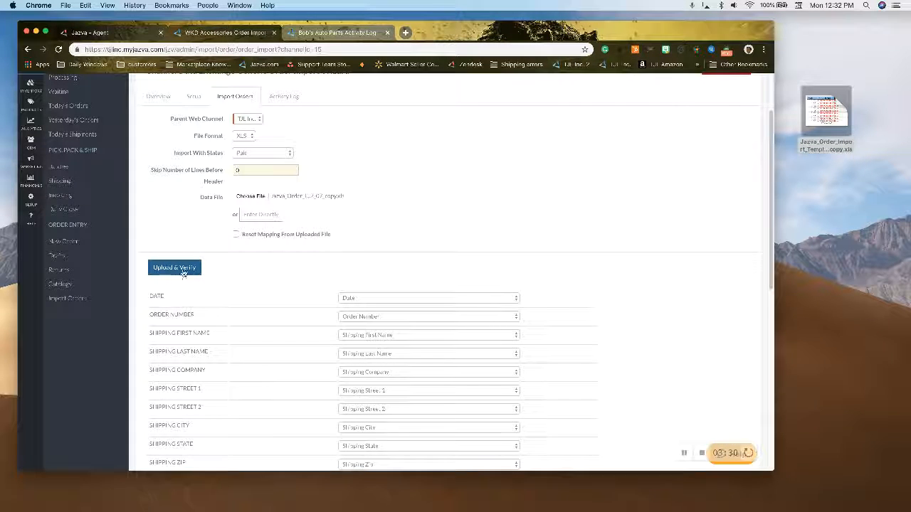
left_click(189, 274)
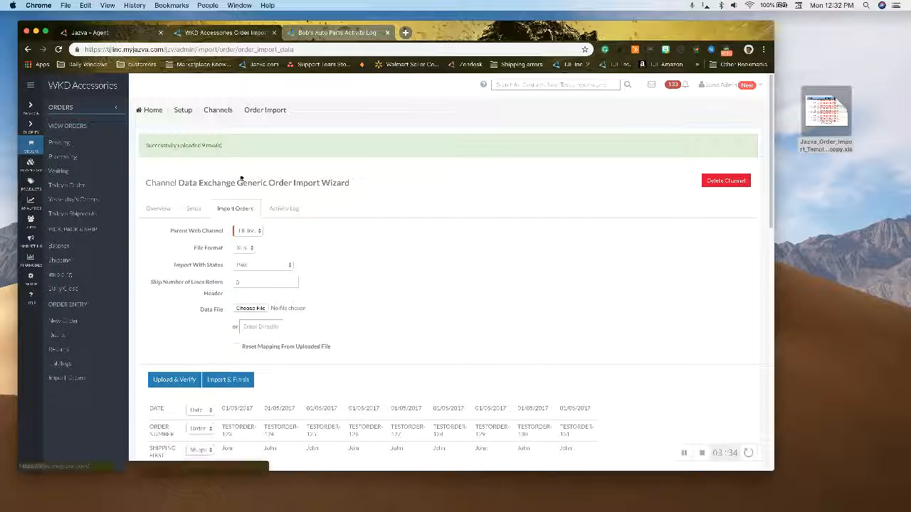
Review the uploaded order rows and check the field choices mapped to the DATE and LINE ITEM SKU columns.
scroll(330, 279, "down", 1)
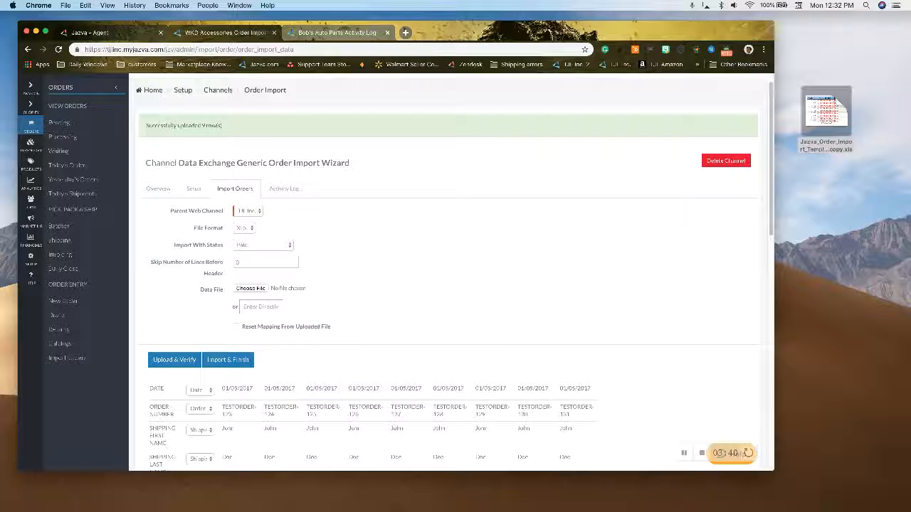
scroll(429, 331, "down", 5)
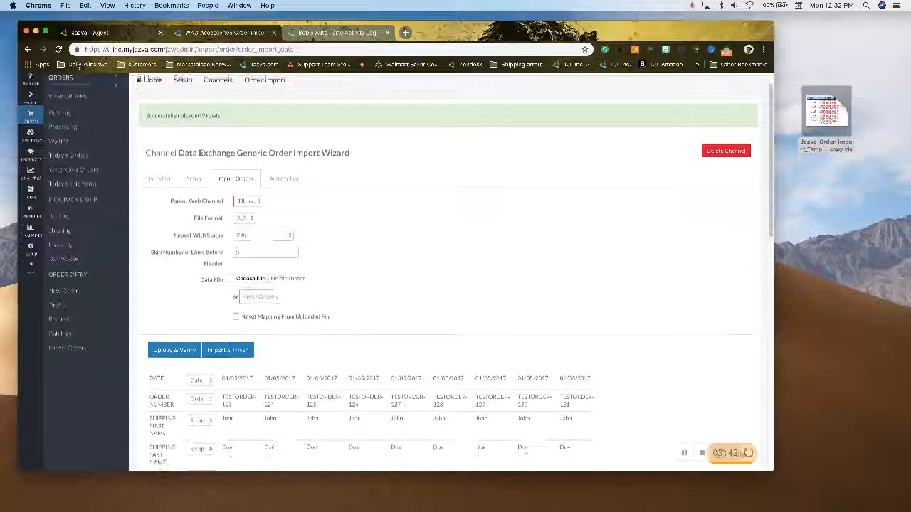
scroll(204, 330, "down", 4)
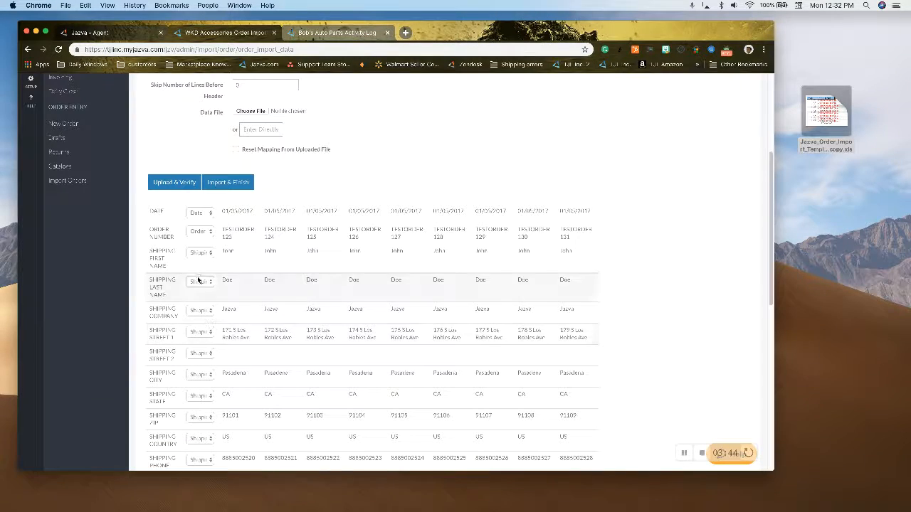
left_click(202, 211)
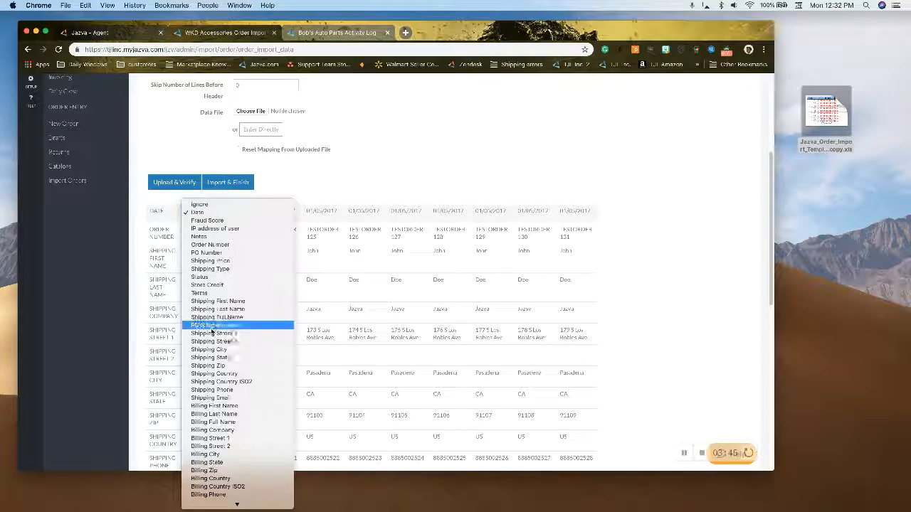
left_click(199, 212)
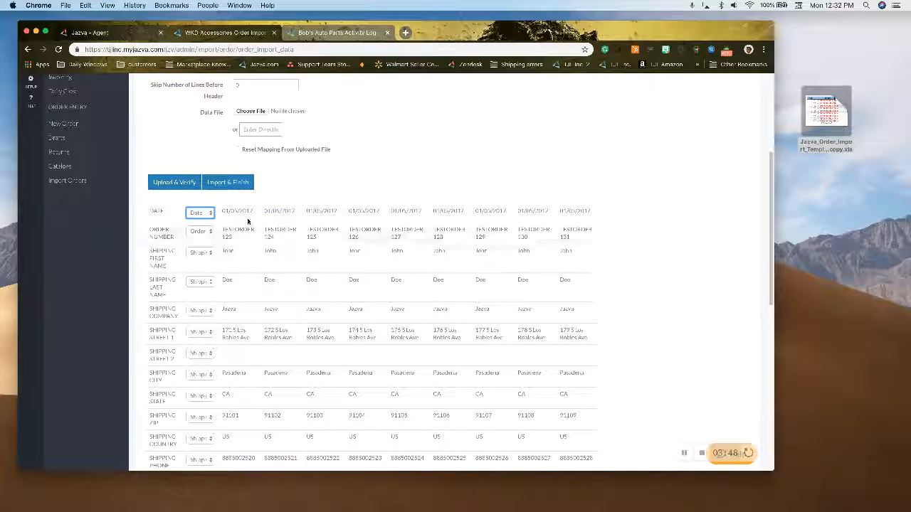
scroll(199, 413, "down", 3)
scroll(202, 411, "down", 15)
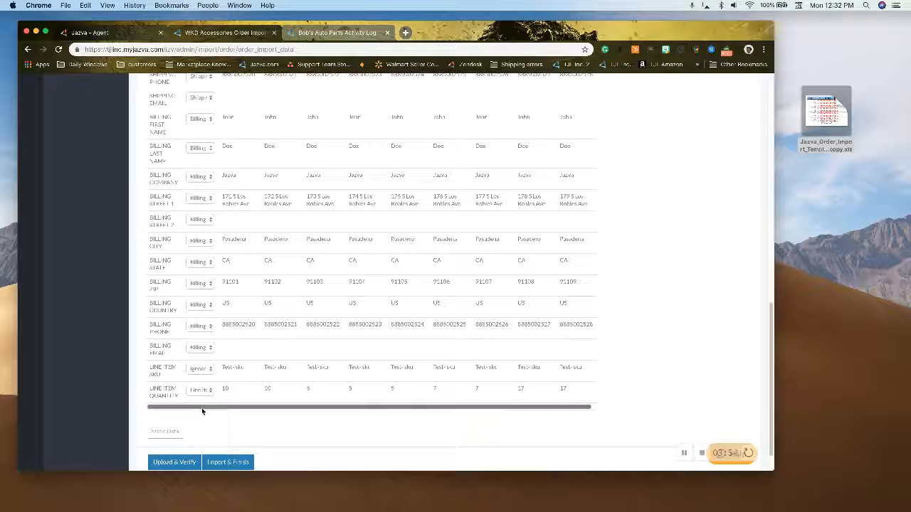
left_click(202, 368)
left_click(204, 372)
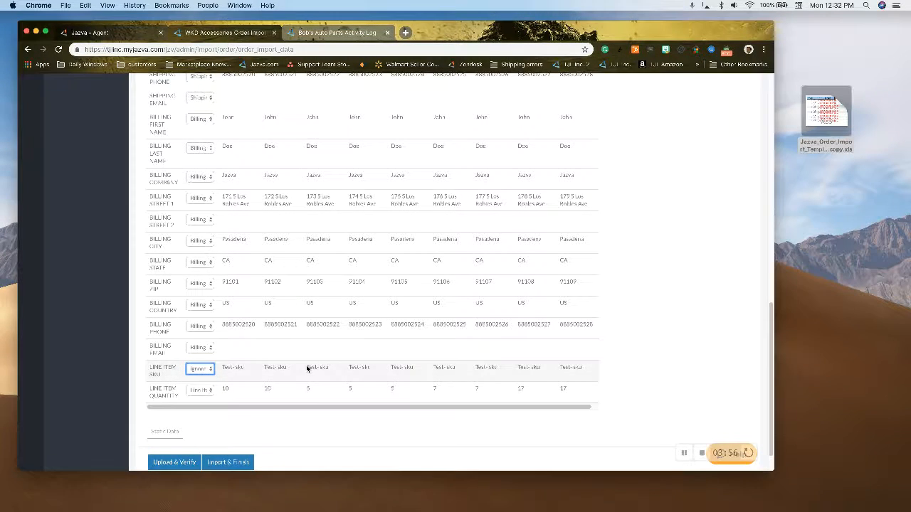
scroll(308, 369, "up", 1)
left_click(202, 388)
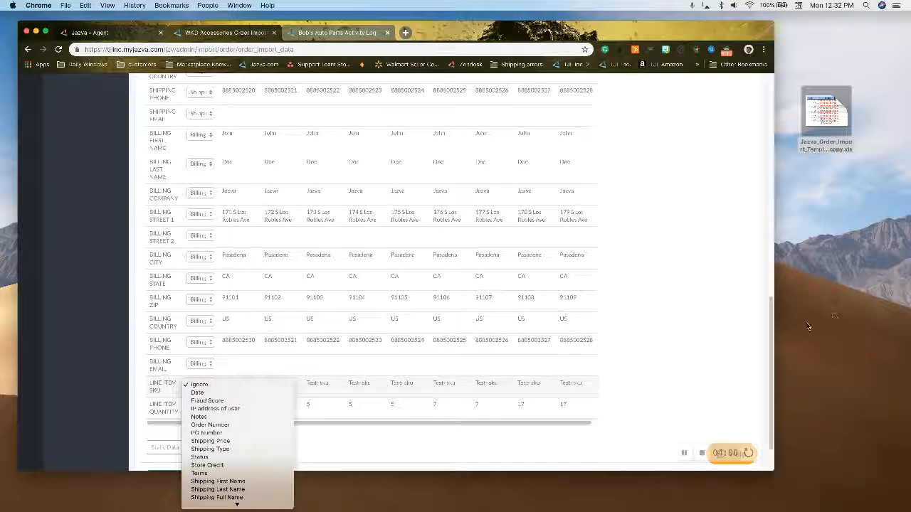
left_click(634, 332)
Import the verified orders and open the newest IMPORT_ORDER entry in the channel's activity log.
scroll(612, 342, "up", 10)
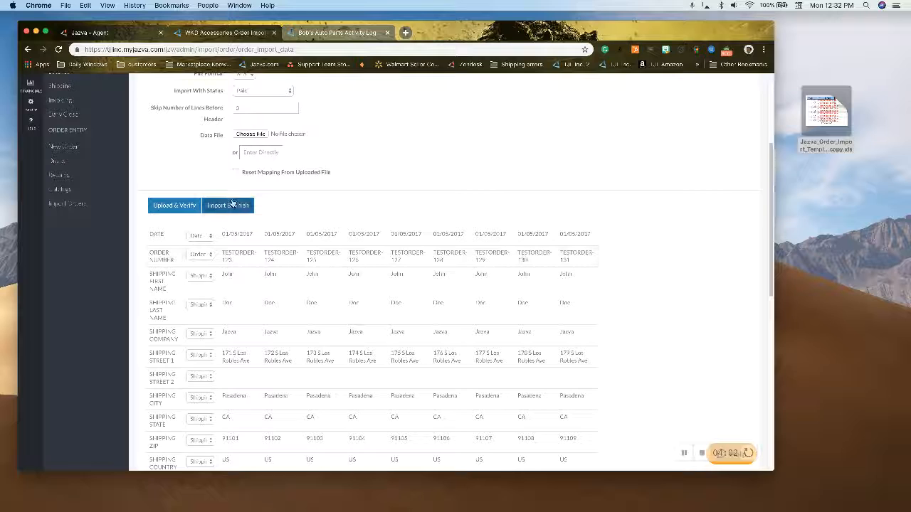
left_click(230, 207)
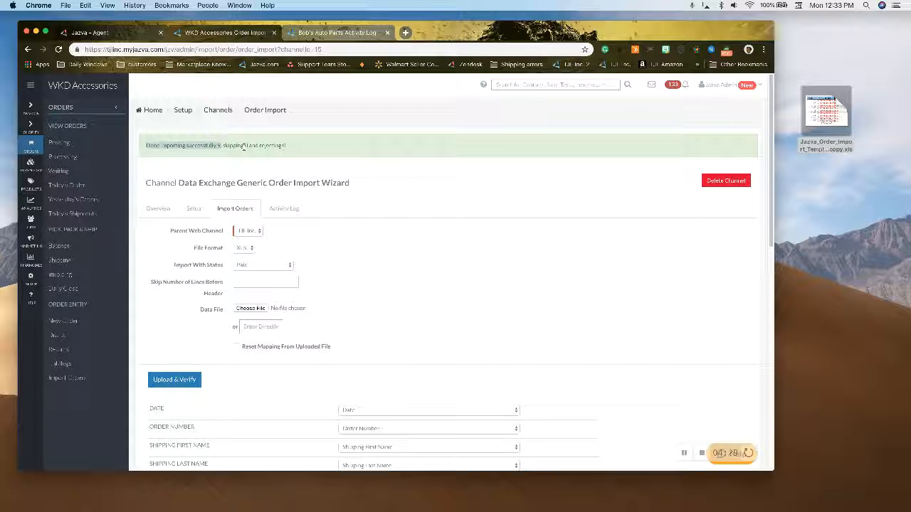
left_click(277, 208)
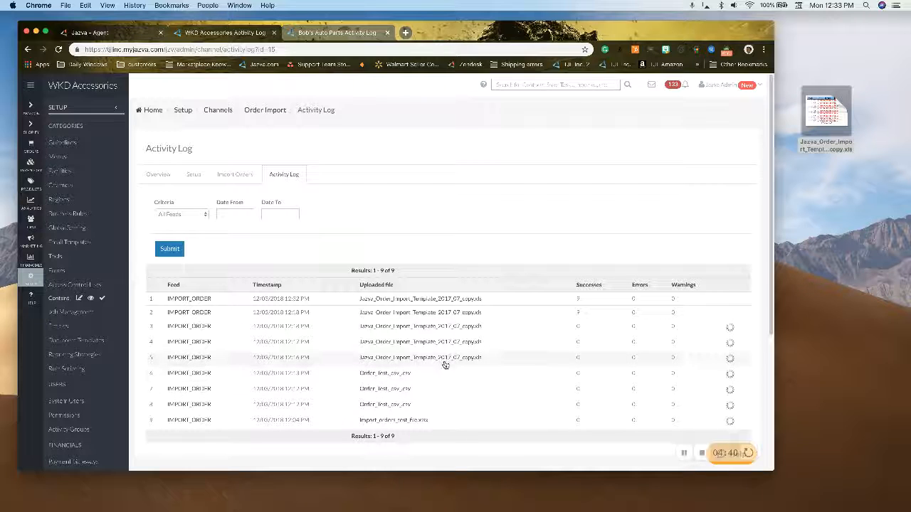
left_click(189, 299)
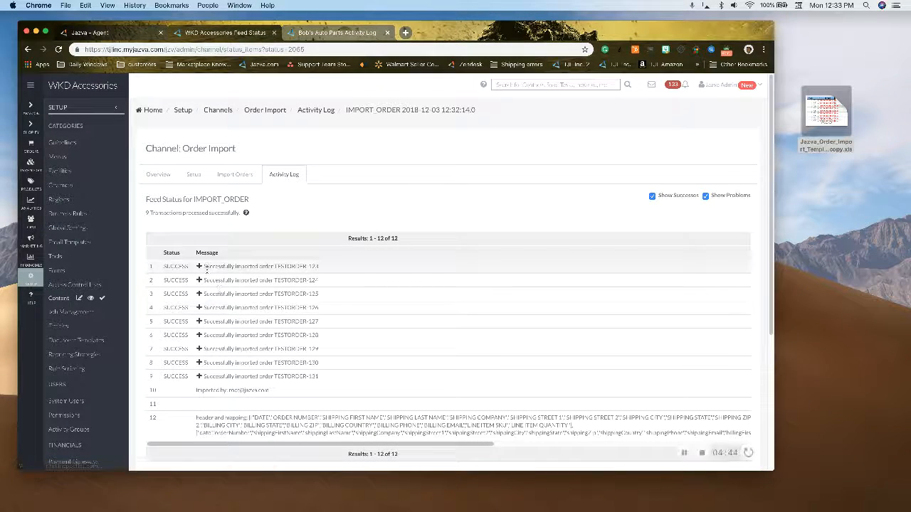
Examine the field details of the first imported order and the header and mapping entry in the feed status.
left_click(199, 267)
scroll(316, 338, "down", 5)
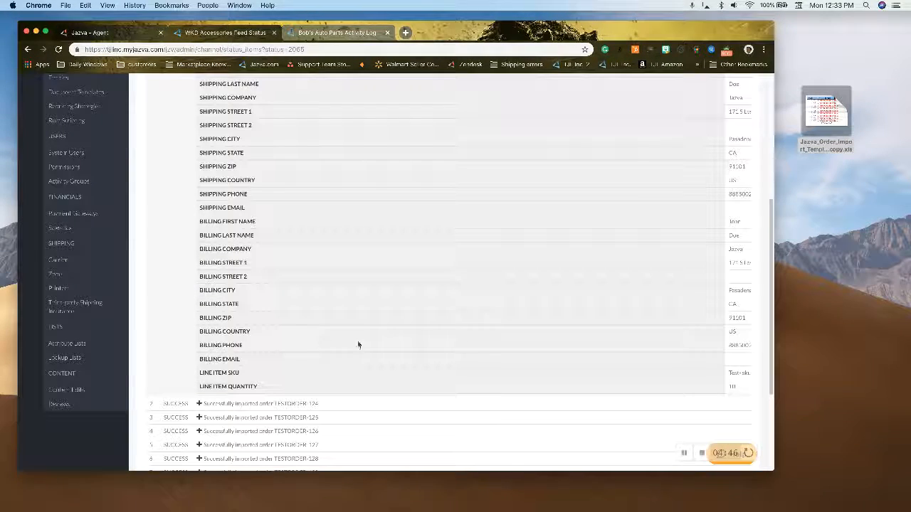
scroll(463, 376, "right", 5)
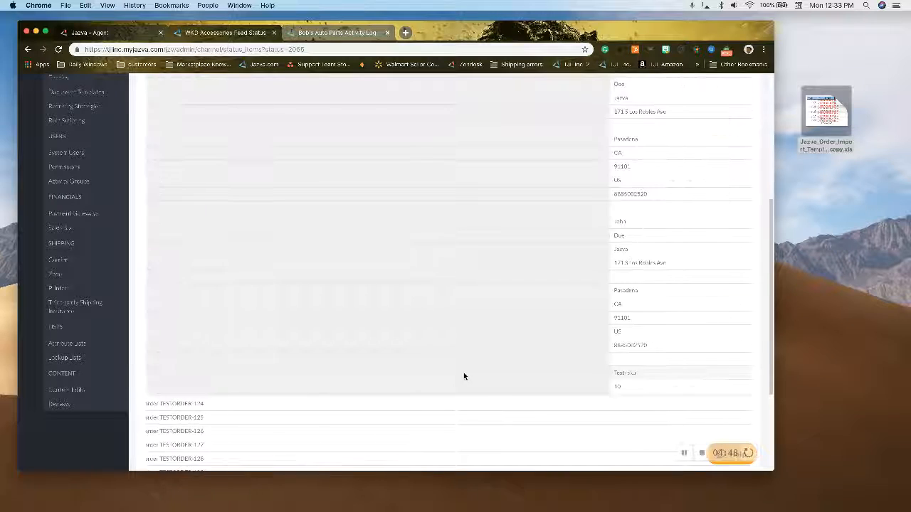
scroll(463, 376, "up", 10)
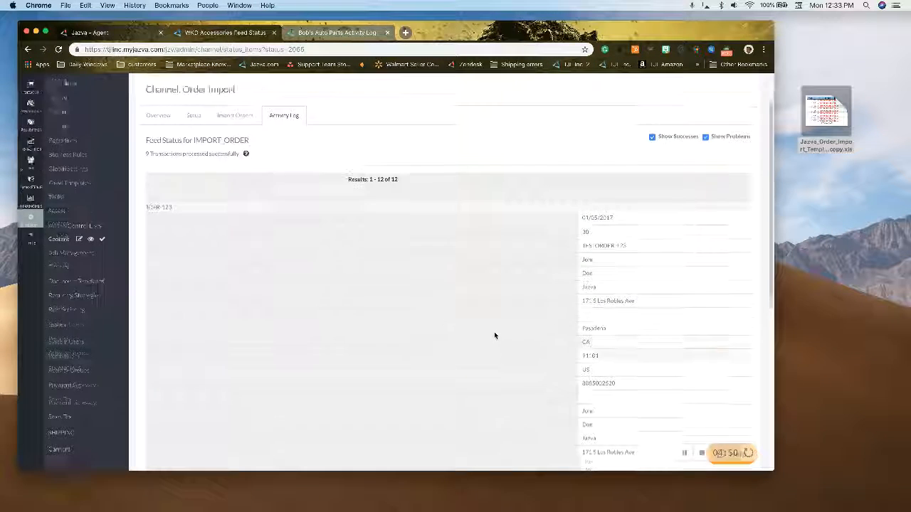
scroll(465, 342, "down", 5)
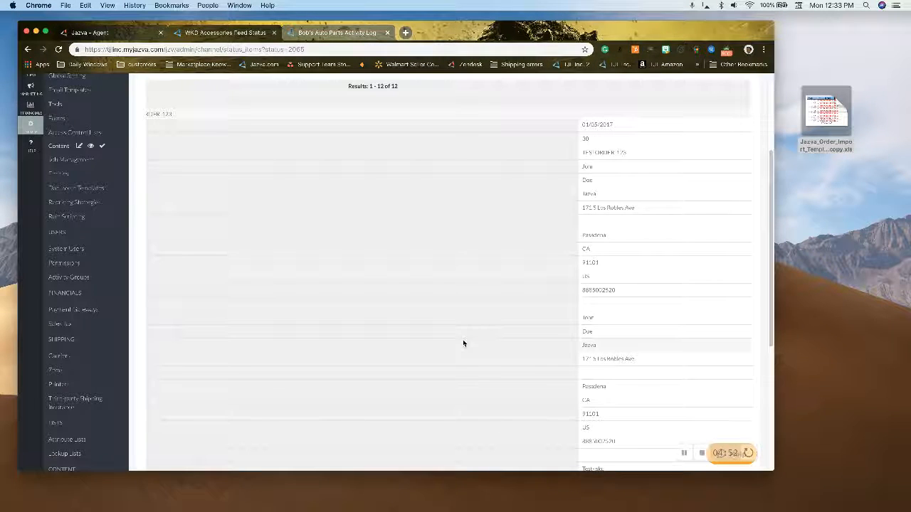
scroll(462, 343, "left", 5)
scroll(367, 320, "up", 3)
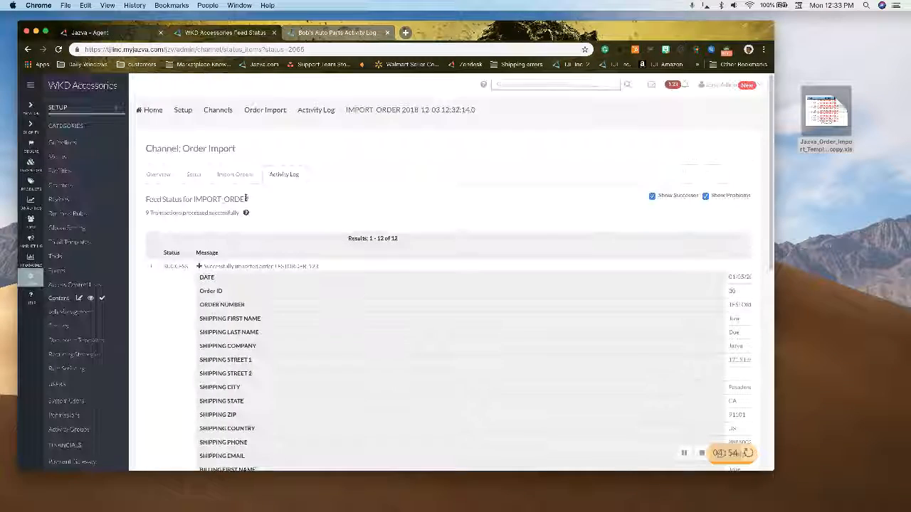
left_click(200, 266)
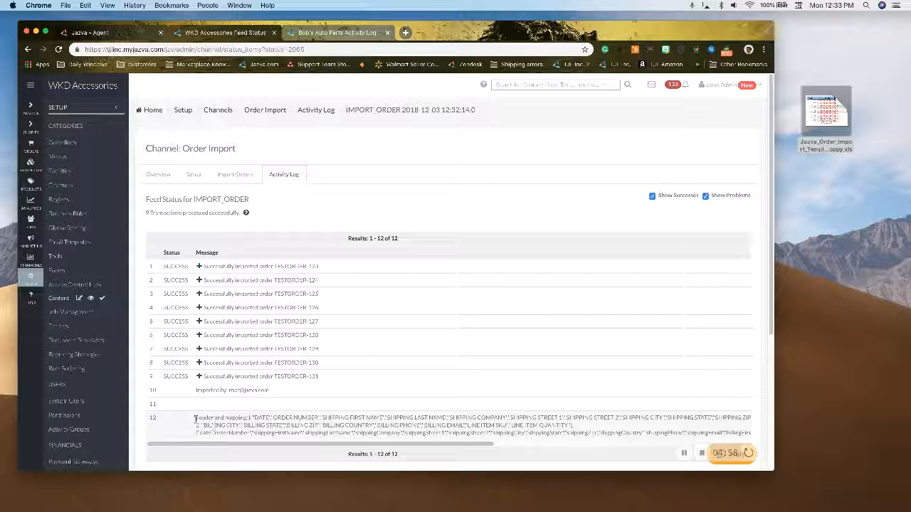
left_click_drag(195, 421, 502, 454)
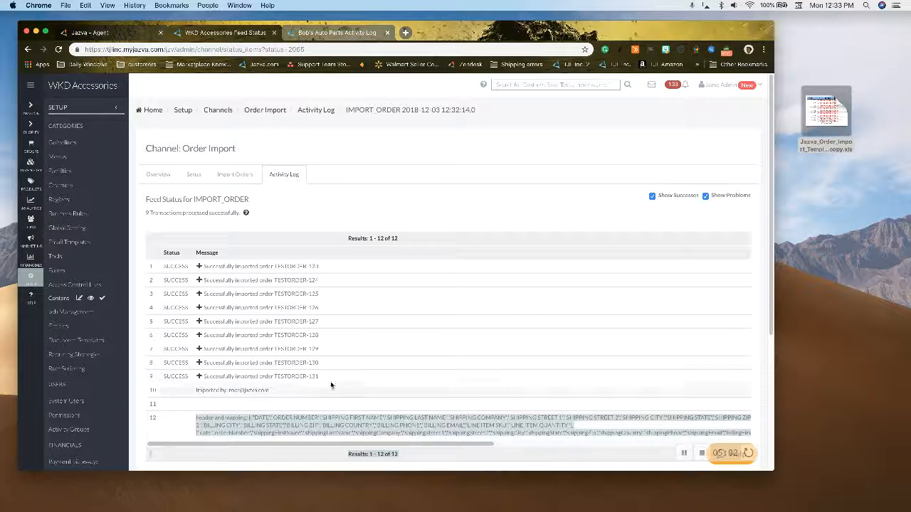
left_click(340, 403)
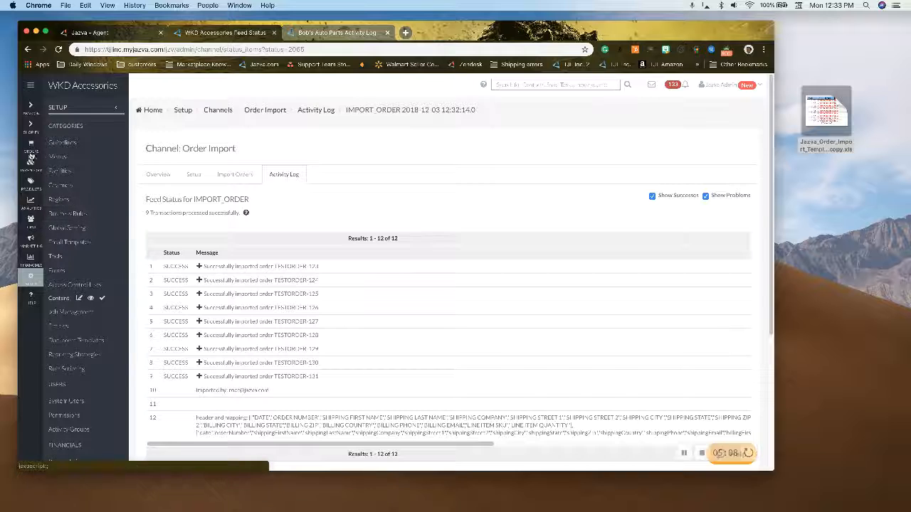
Open the processing orders list and filter it by the backorder status.
left_click(31, 151)
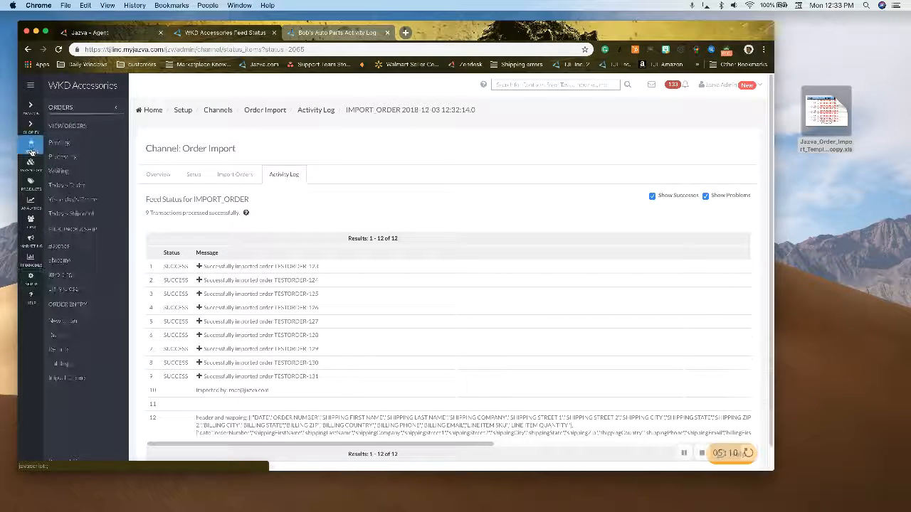
left_click(69, 163)
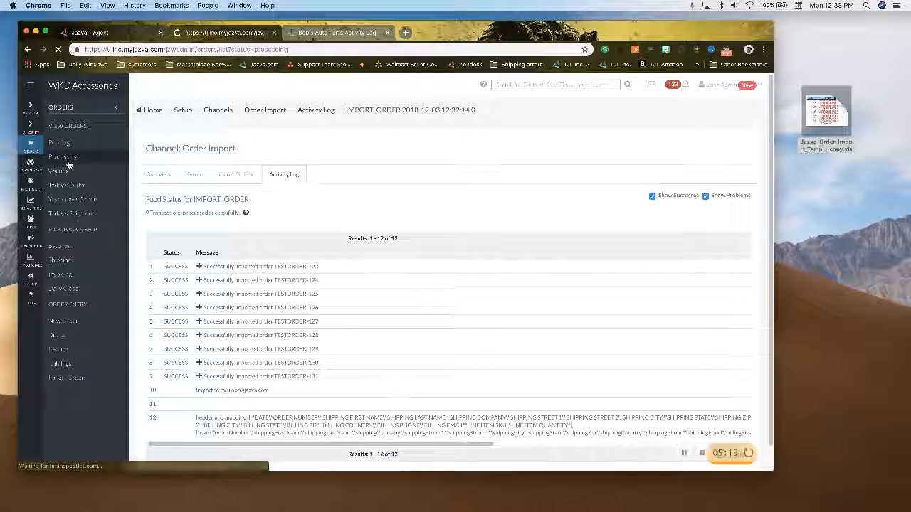
left_click(209, 212)
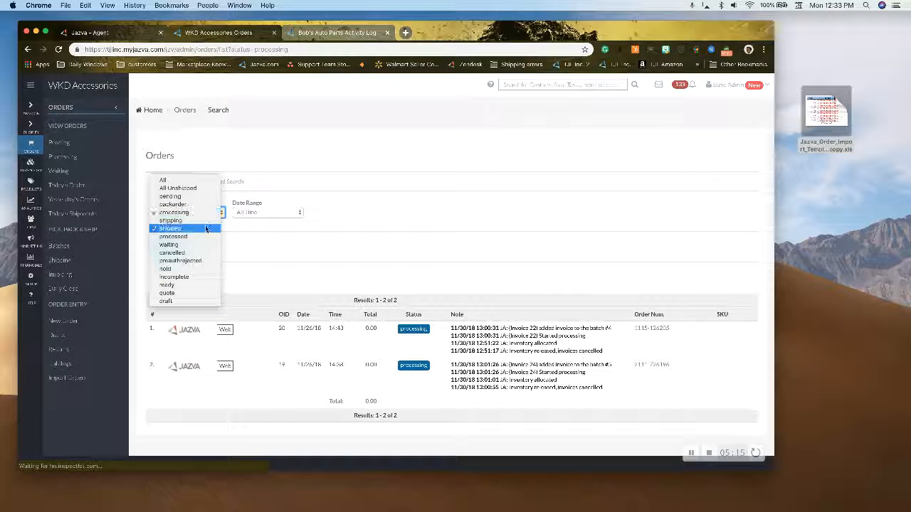
left_click(201, 207)
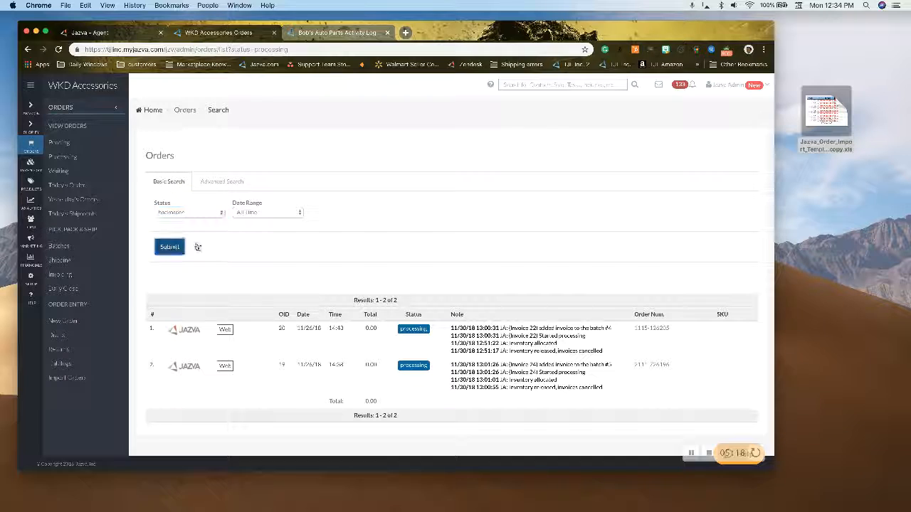
key("Return")
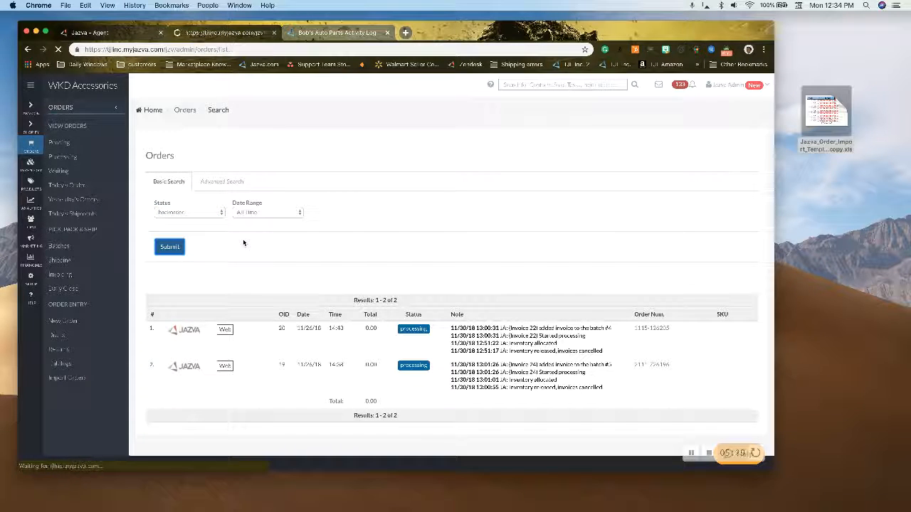
scroll(349, 299, "down", 3)
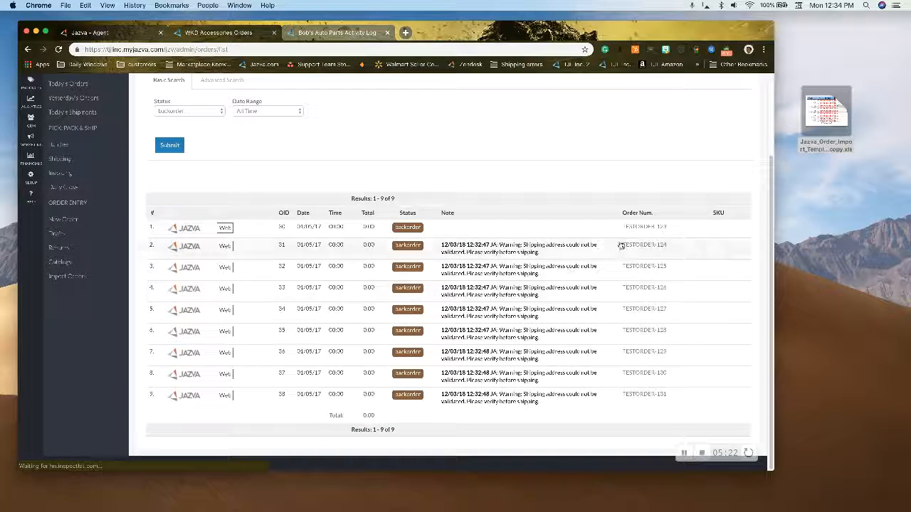
Open the second backordered test order and review its line items, notes, totals and customer info.
left_click(202, 247)
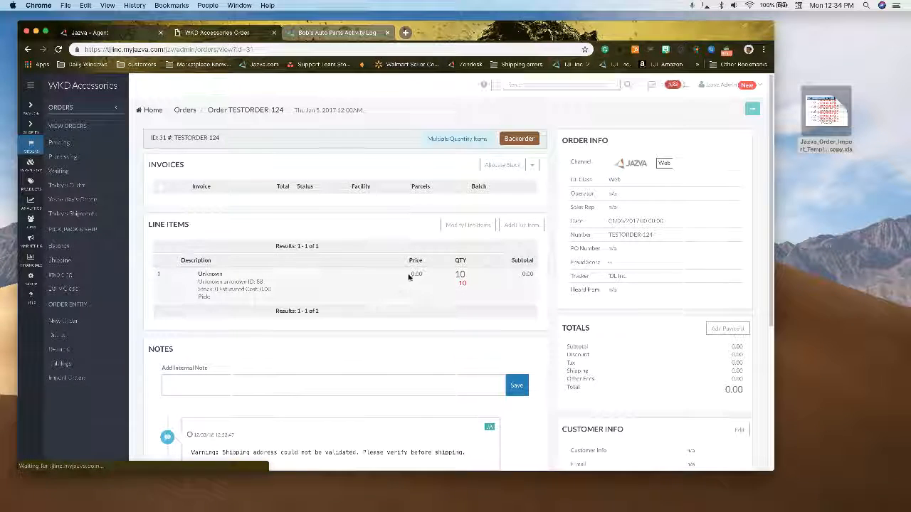
scroll(411, 274, "down", 2)
scroll(457, 256, "down", 2)
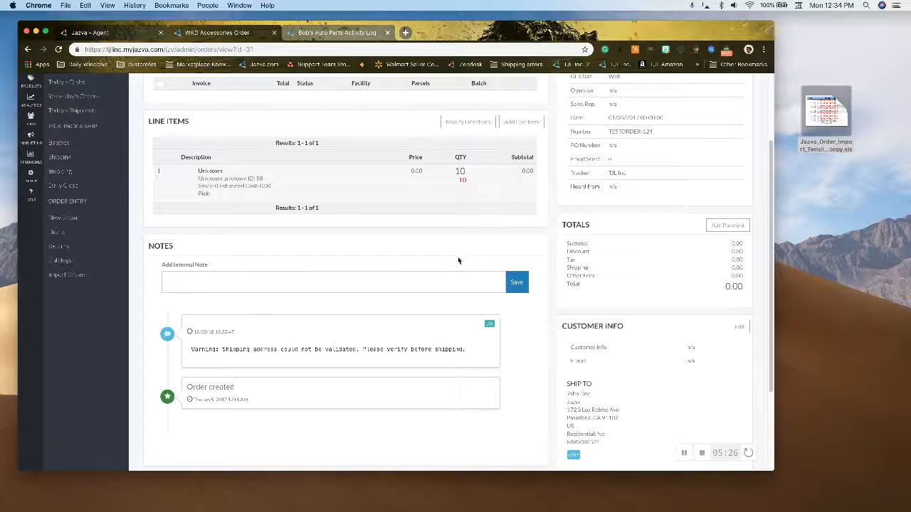
scroll(432, 297, "down", 5)
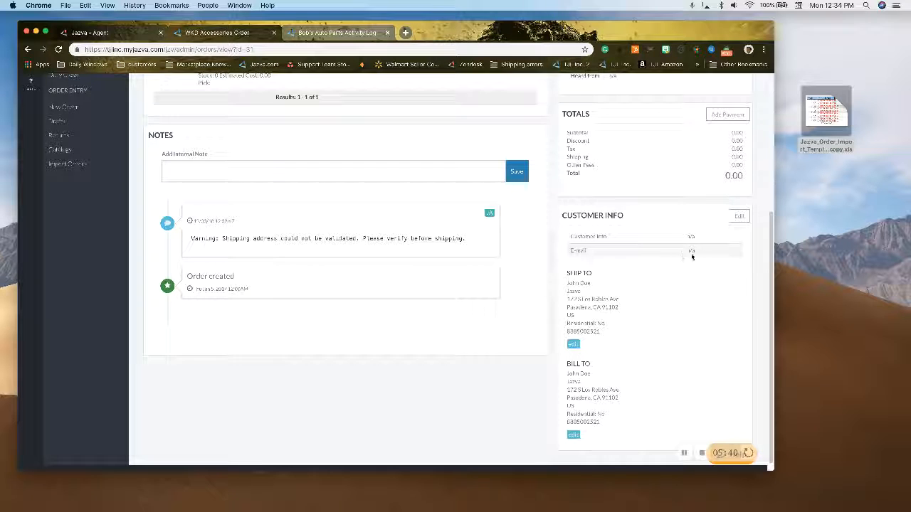
Review the backordered test order's info, totals, line items and notes, and check which facilities its stock can be allocated from.
scroll(665, 261, "up", 5)
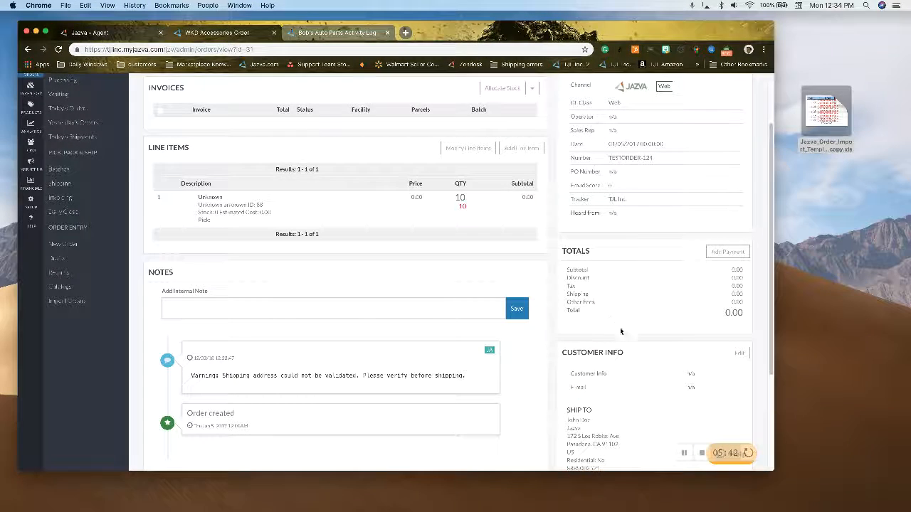
scroll(626, 338, "up", 2)
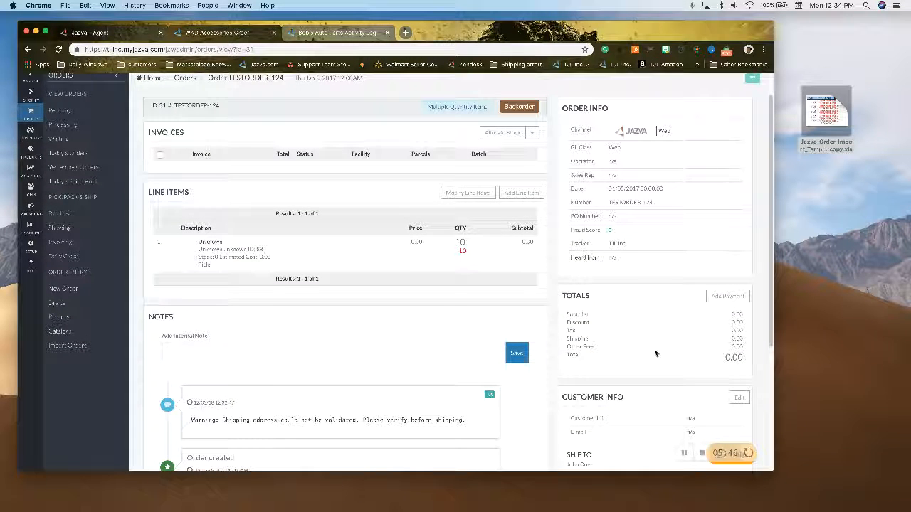
scroll(558, 324, "up", 1)
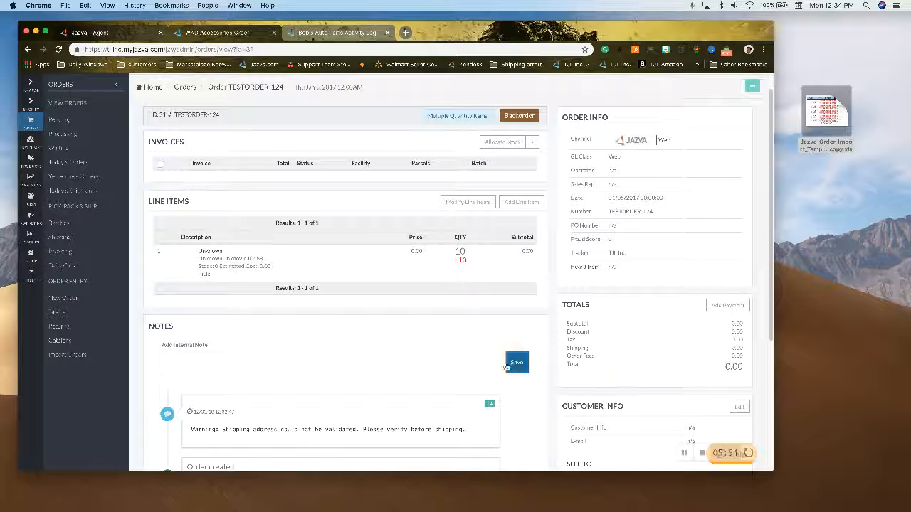
scroll(325, 358, "down", 3)
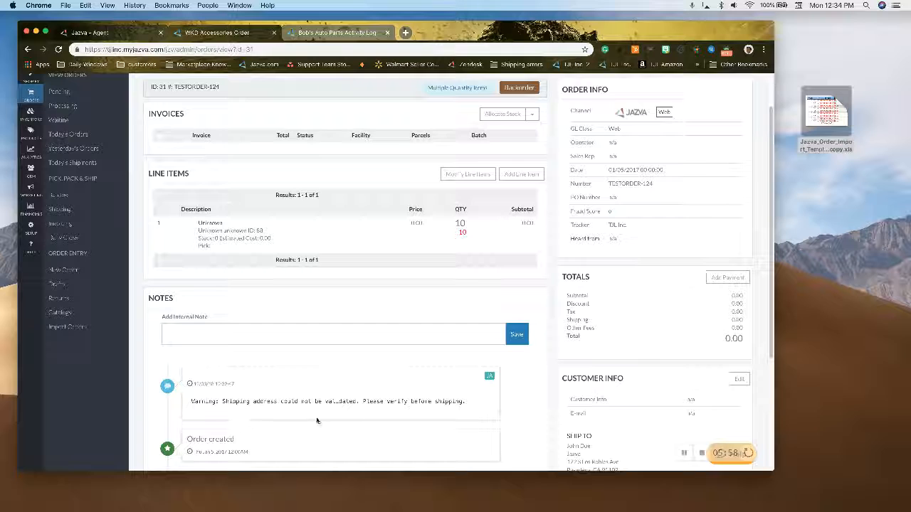
scroll(261, 391, "up", 5)
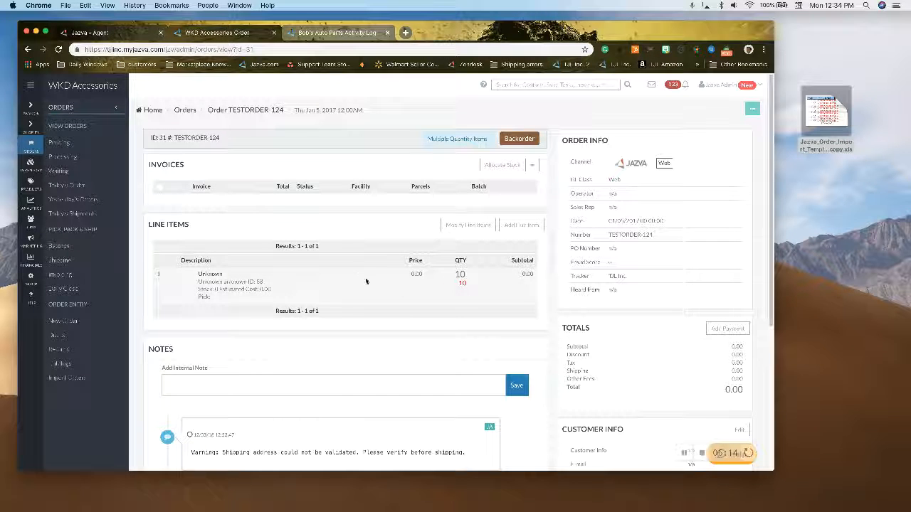
left_click(533, 167)
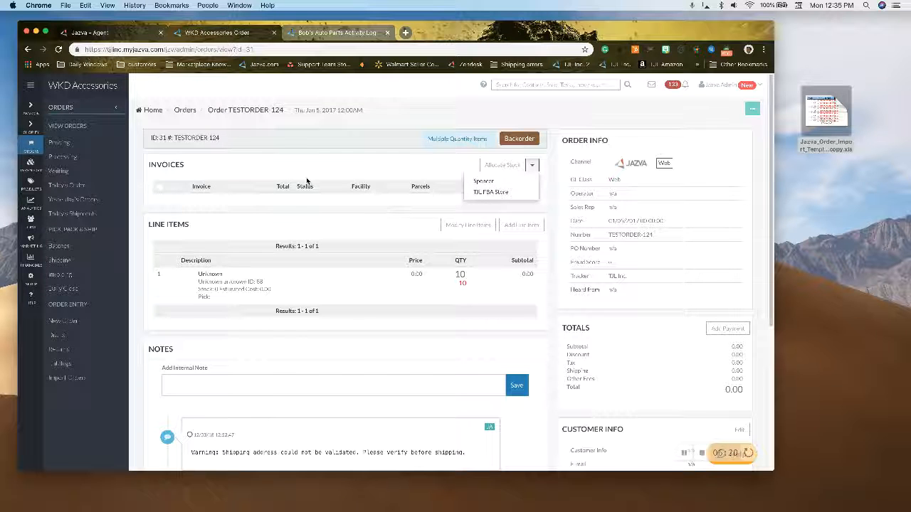
left_click(335, 216)
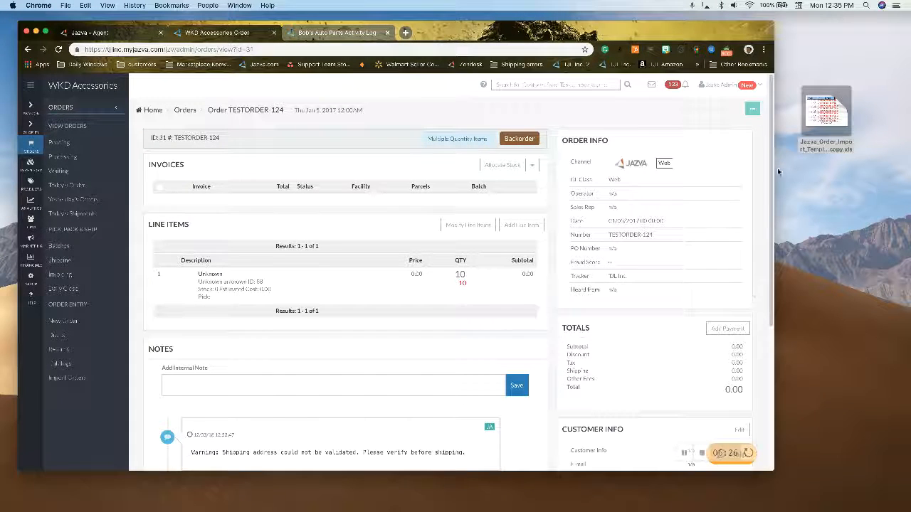
Cancel the open test order with the cancellation reason Other and delete the cancelled order.
left_click(752, 109)
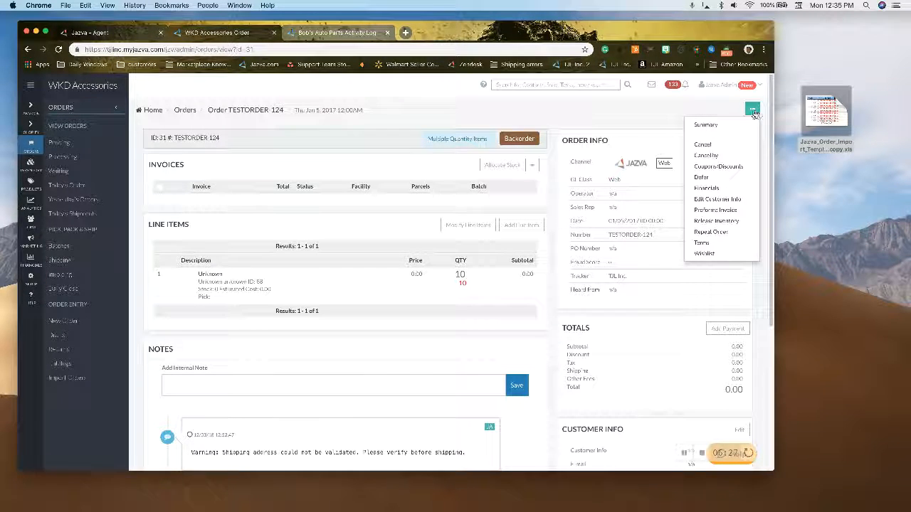
left_click(704, 145)
left_click(383, 126)
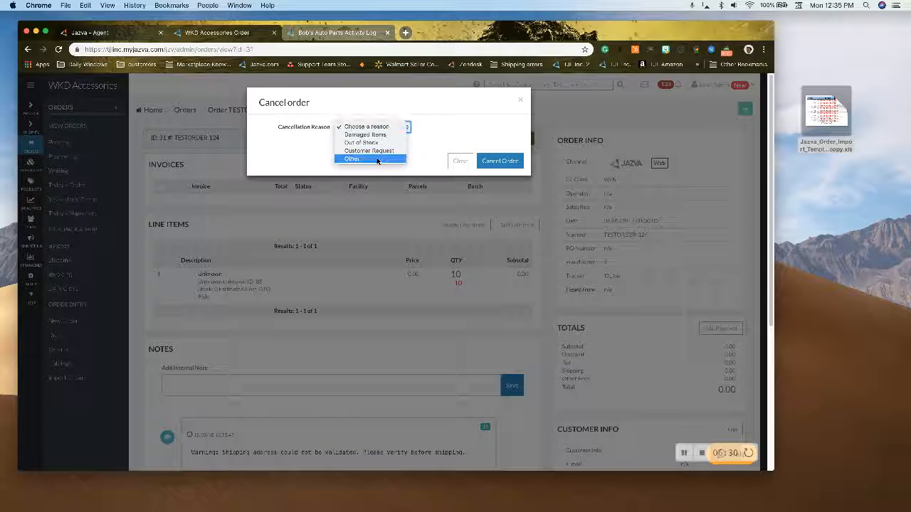
left_click(377, 158)
left_click(501, 162)
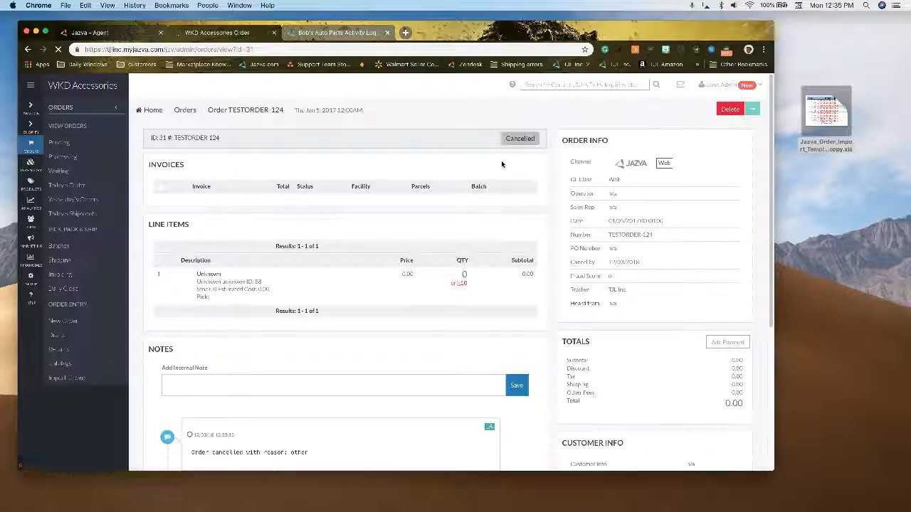
left_click(724, 108)
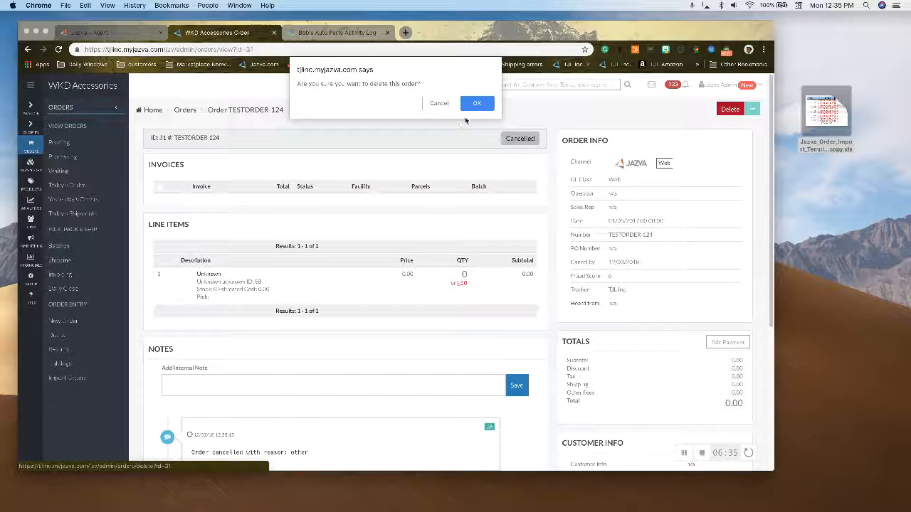
left_click(436, 101)
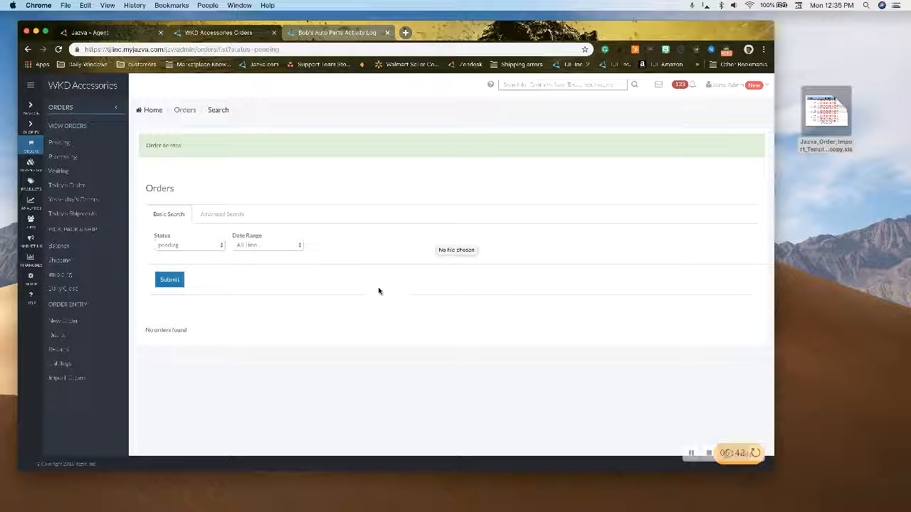
Filter the orders list by the backorder status for all time and check the remaining imported orders.
left_click(212, 246)
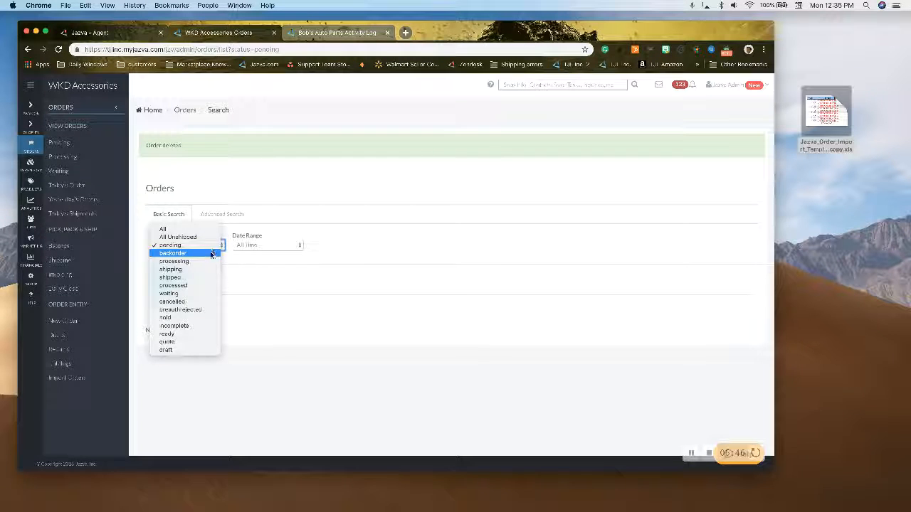
left_click(212, 255)
left_click(169, 279)
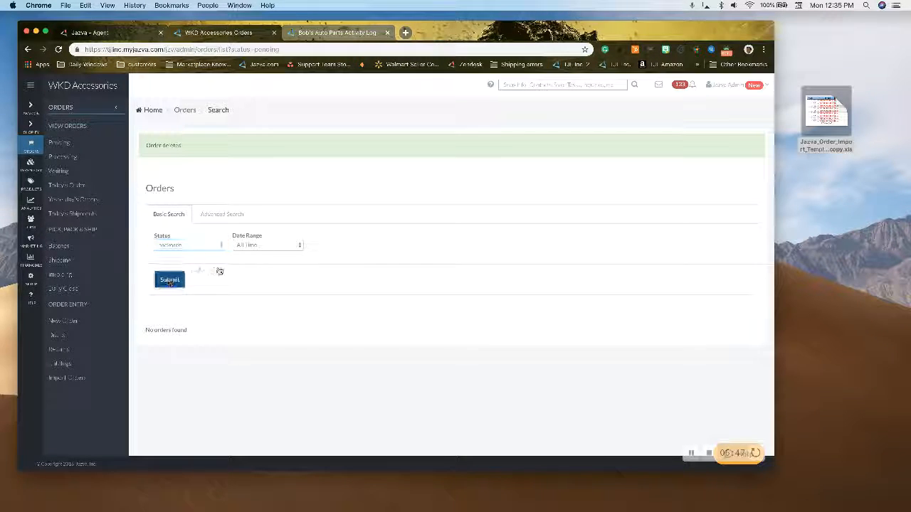
scroll(496, 386, "down", 2)
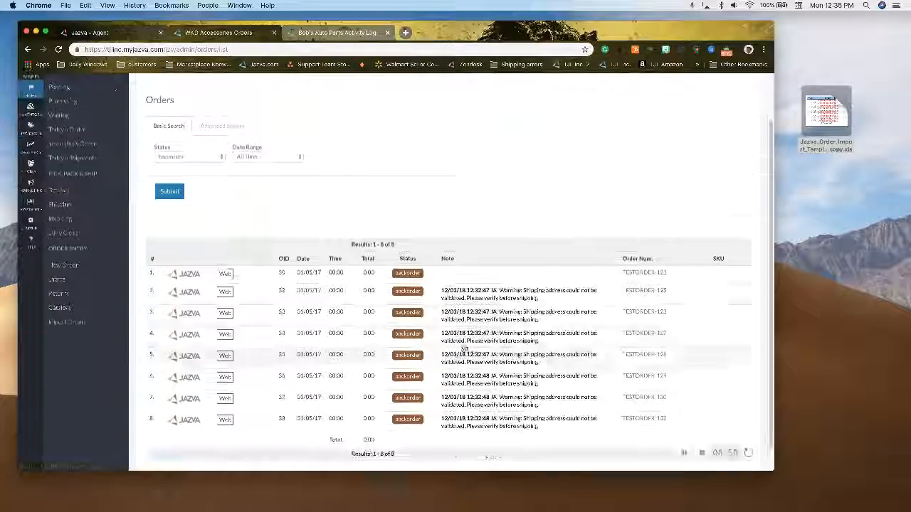